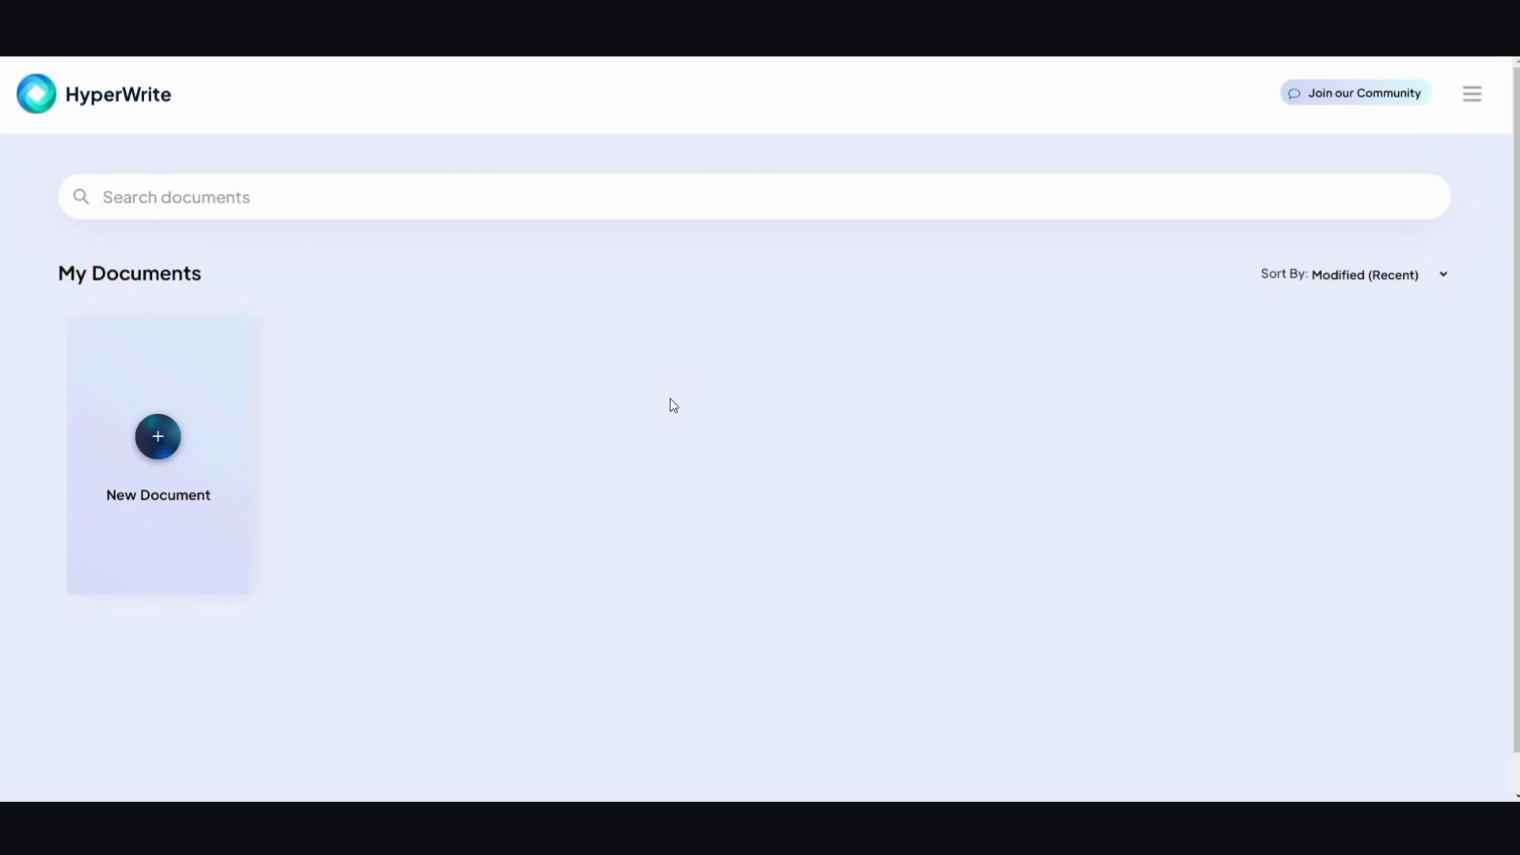
Scroll the My Documents dashboard down and back up.
scroll(662, 398, down, 1)
scroll(661, 397, up, 1)
Create a new document and choose the Guided Document option.
click(157, 444)
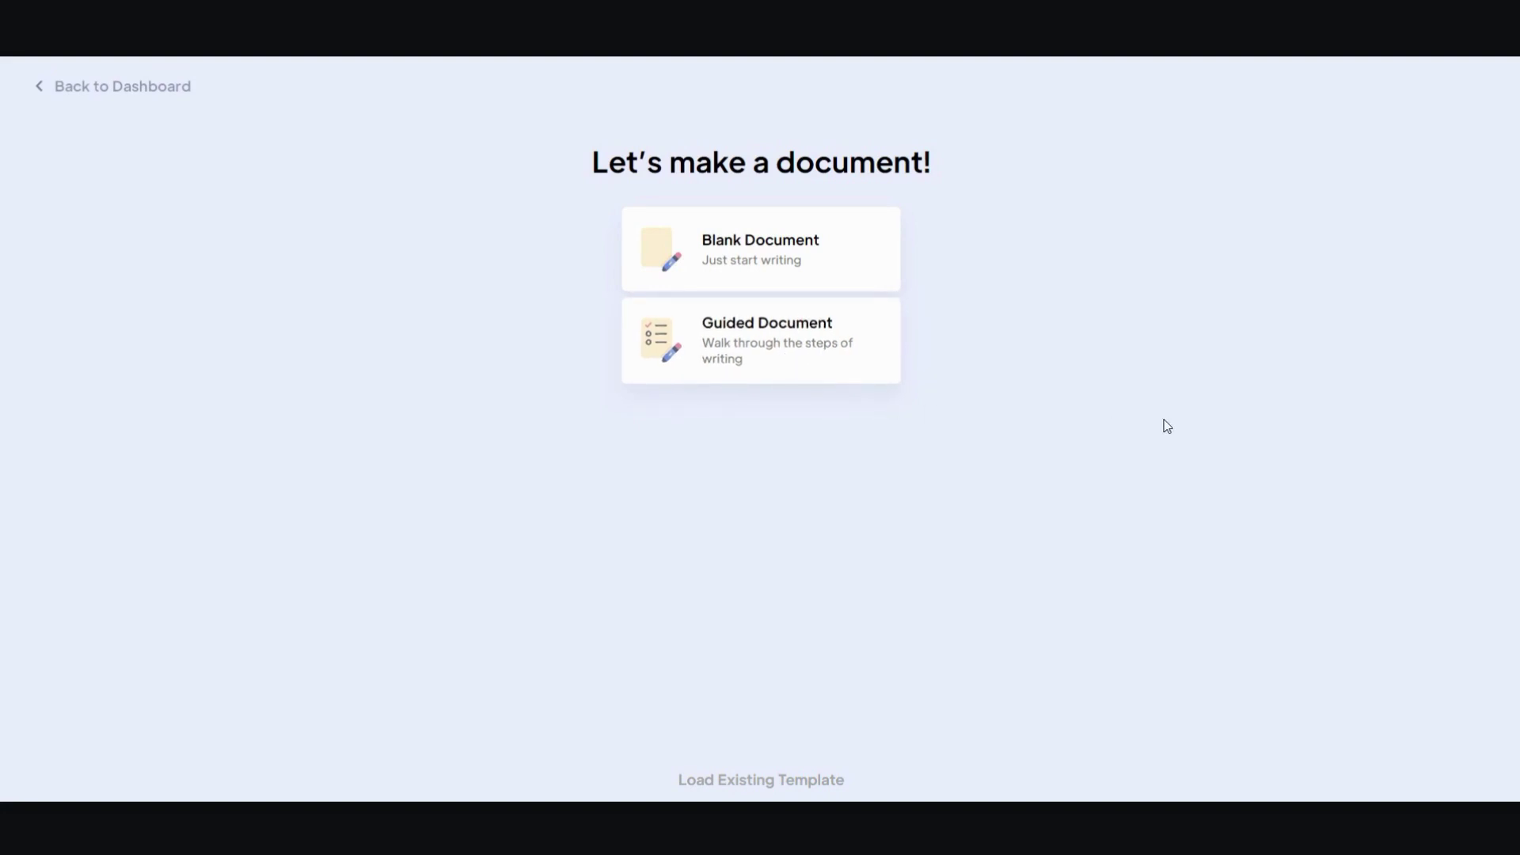
click(807, 263)
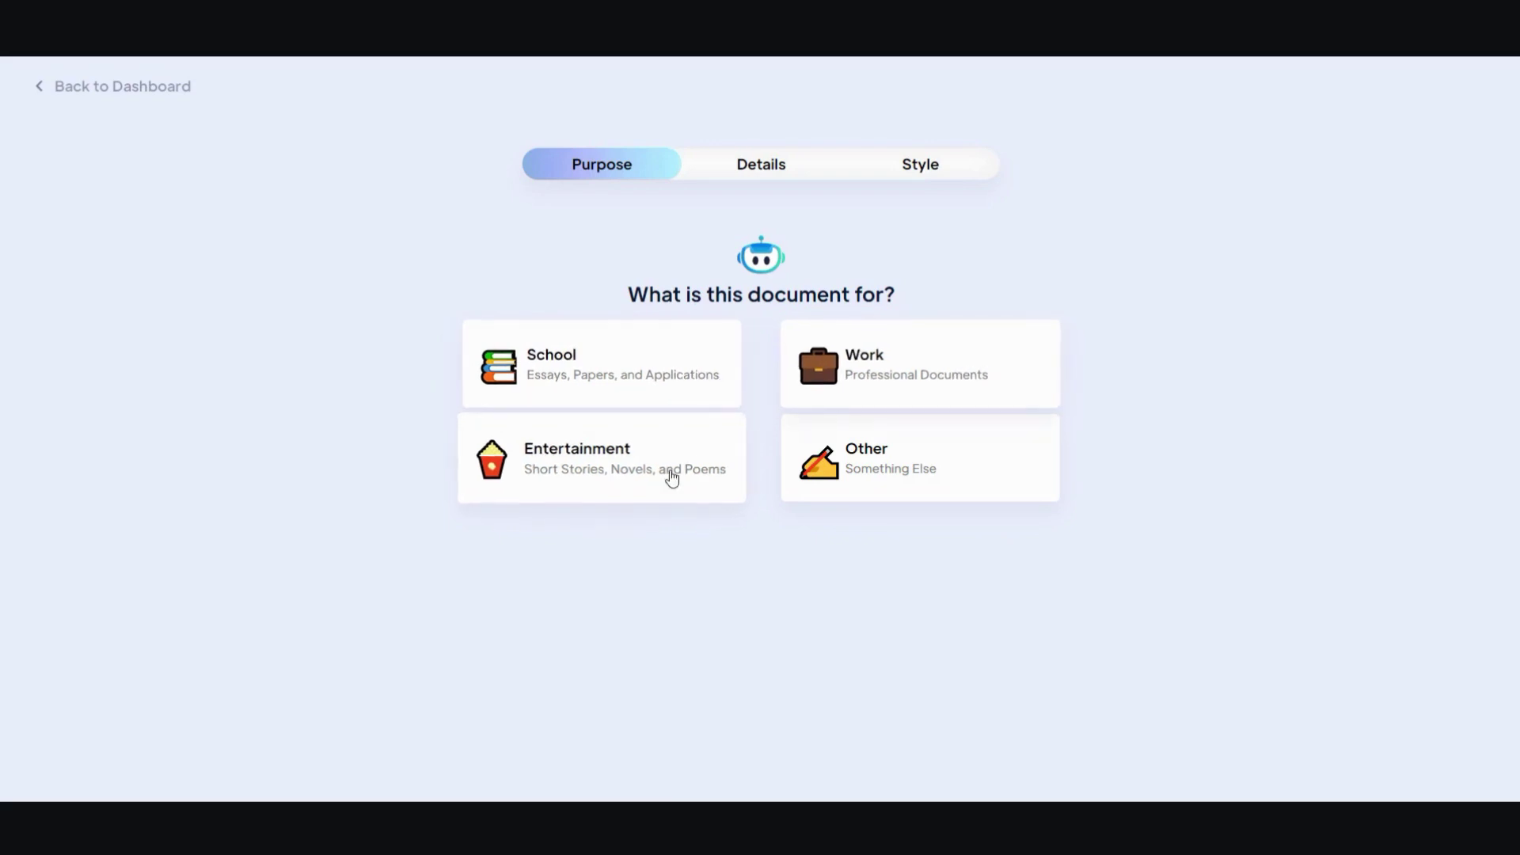
Choose Work as the purpose and enter instructions for a 3-5 paragraph piece on free website-traffic methods.
click(909, 367)
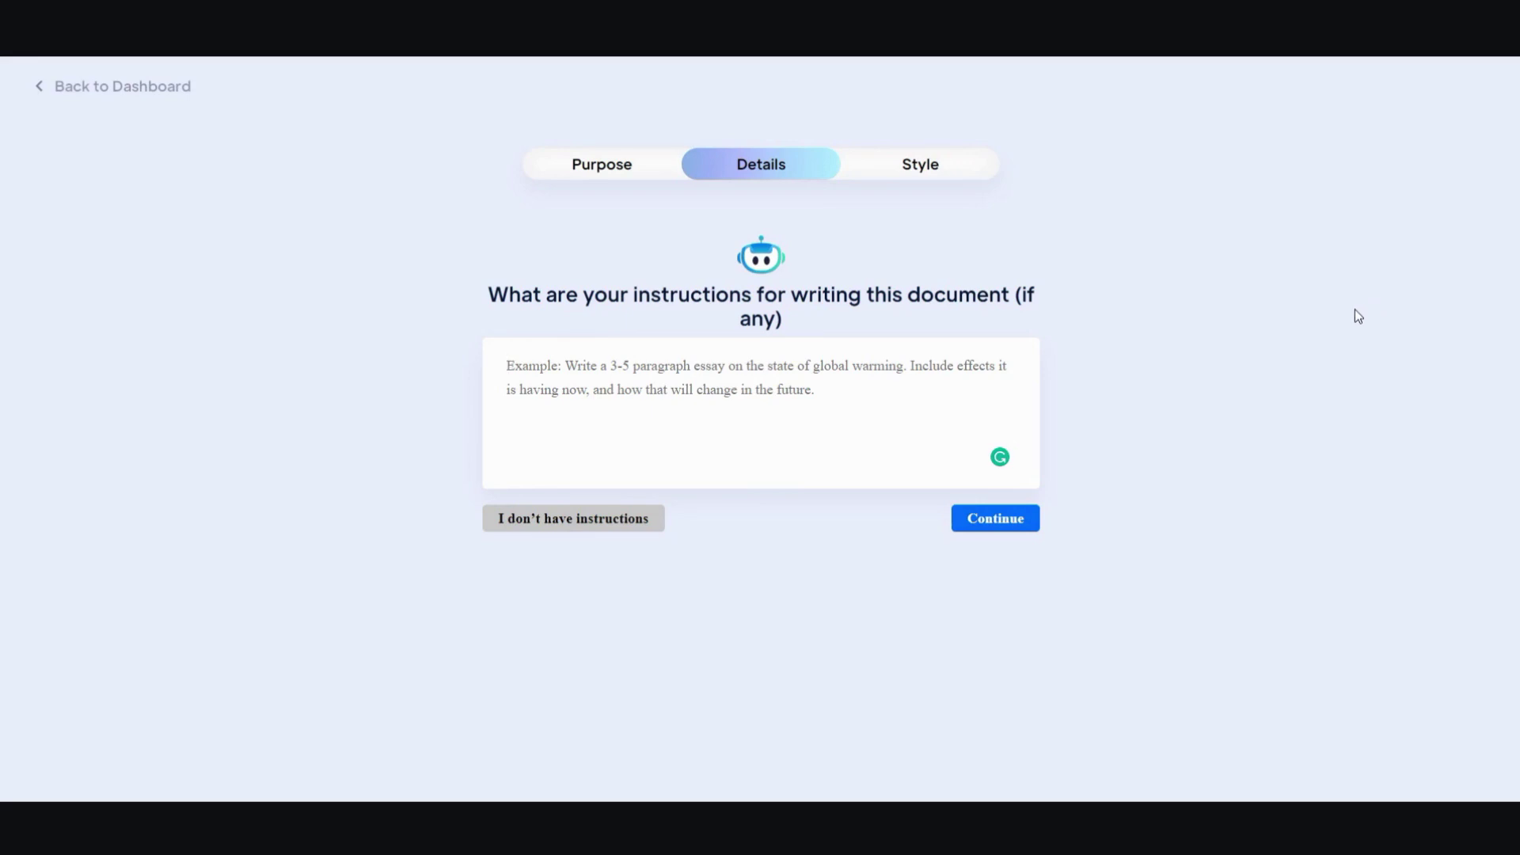
text(Write a )
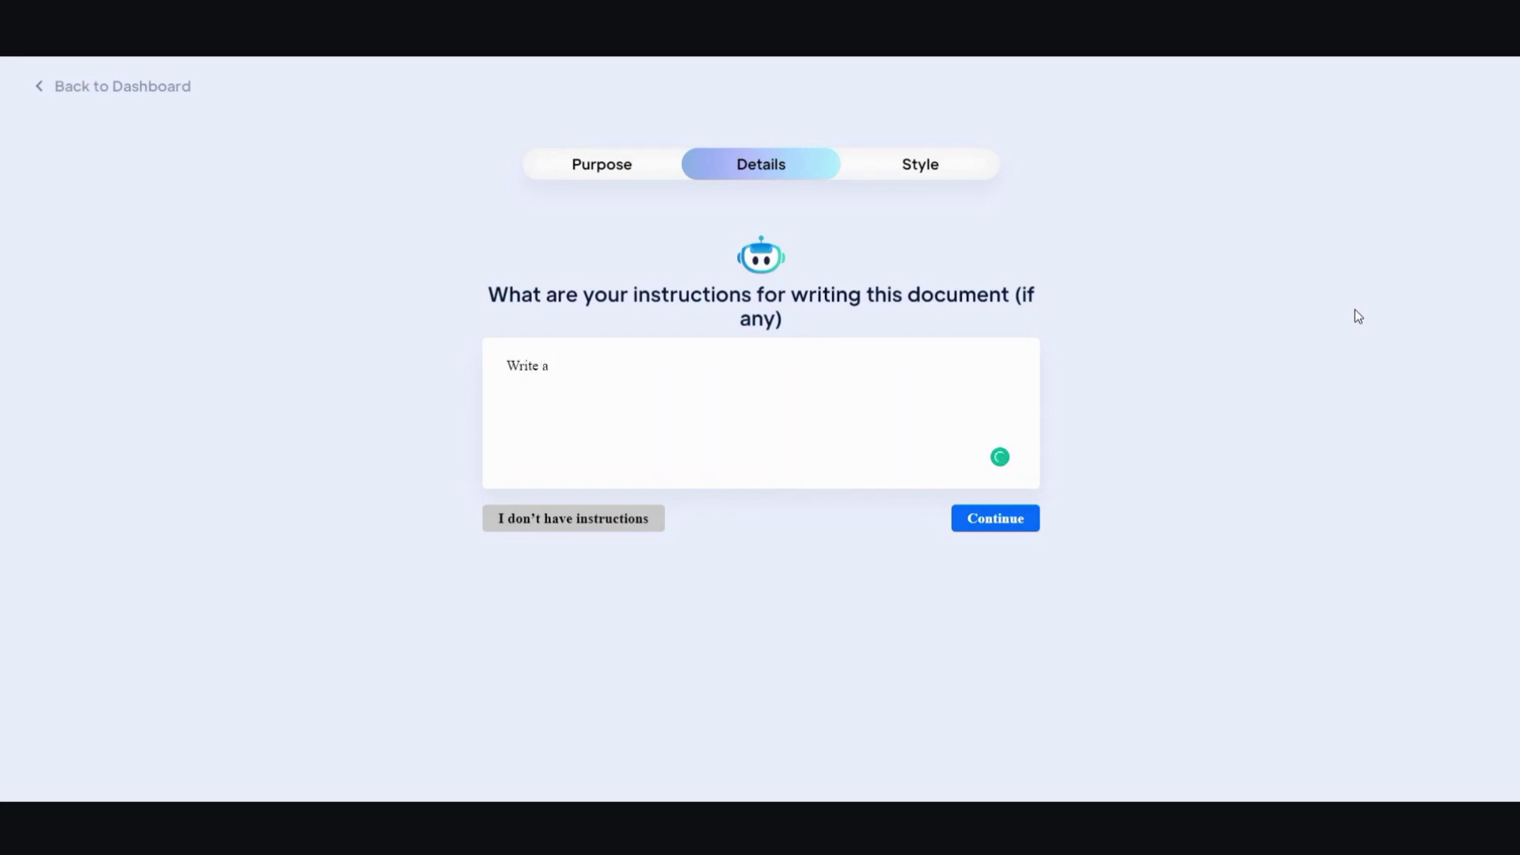
text(3-5 paragr)
key(BackSpace)
key(BackSpace)
text(graph ab)
text(out )
text(free w)
text(ays to )
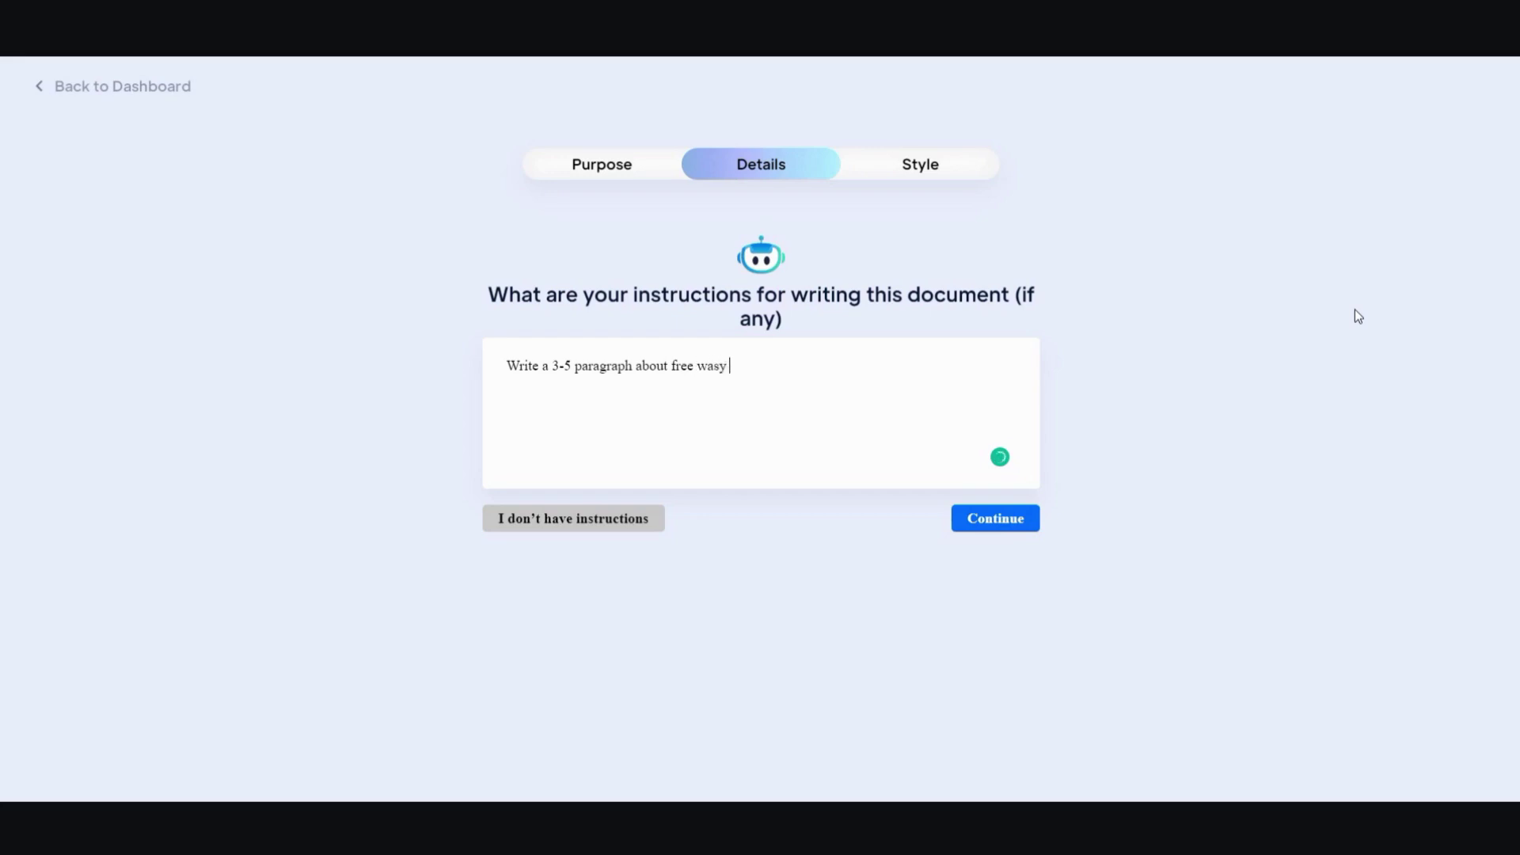
text(drive traffic to your website )
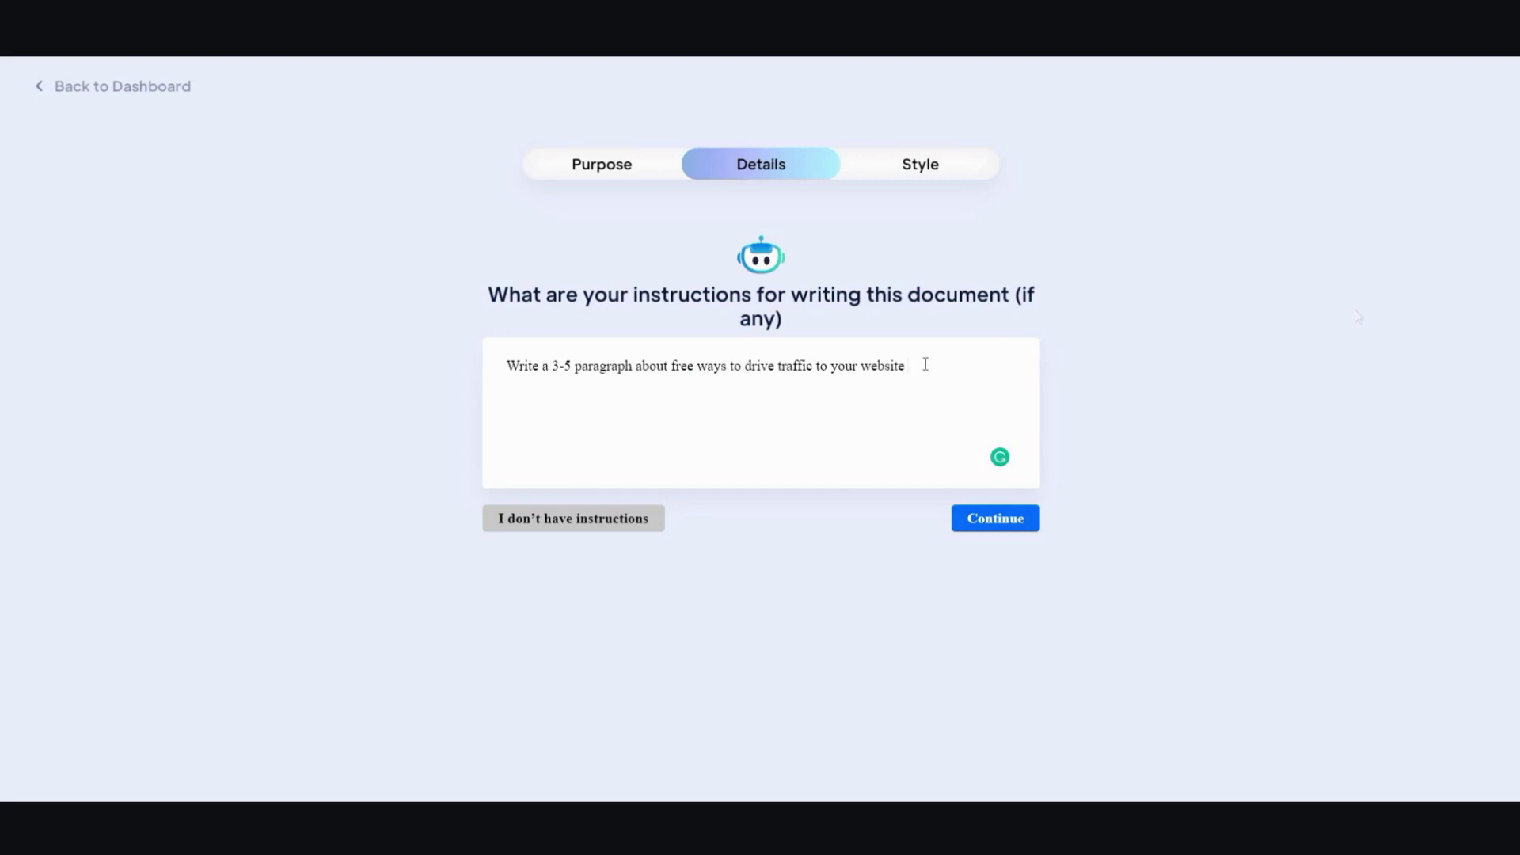
text(. )
text(Includ)
text(e )
text(u)
text(i)
text(ique )
text(methods.)
Skip the writing style example and go straight to the new blank document.
click(981, 521)
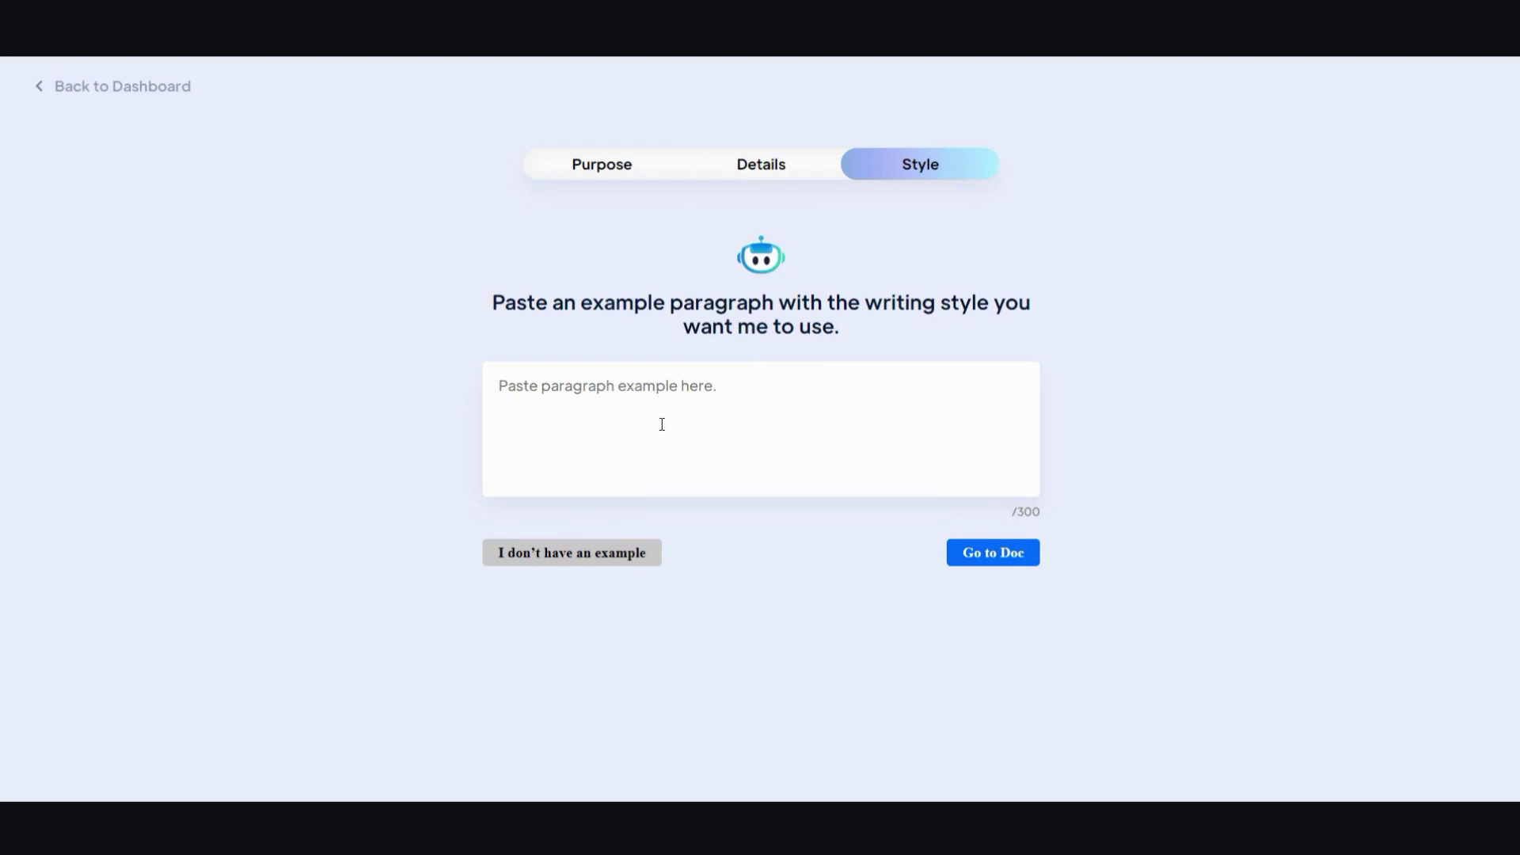
click(983, 559)
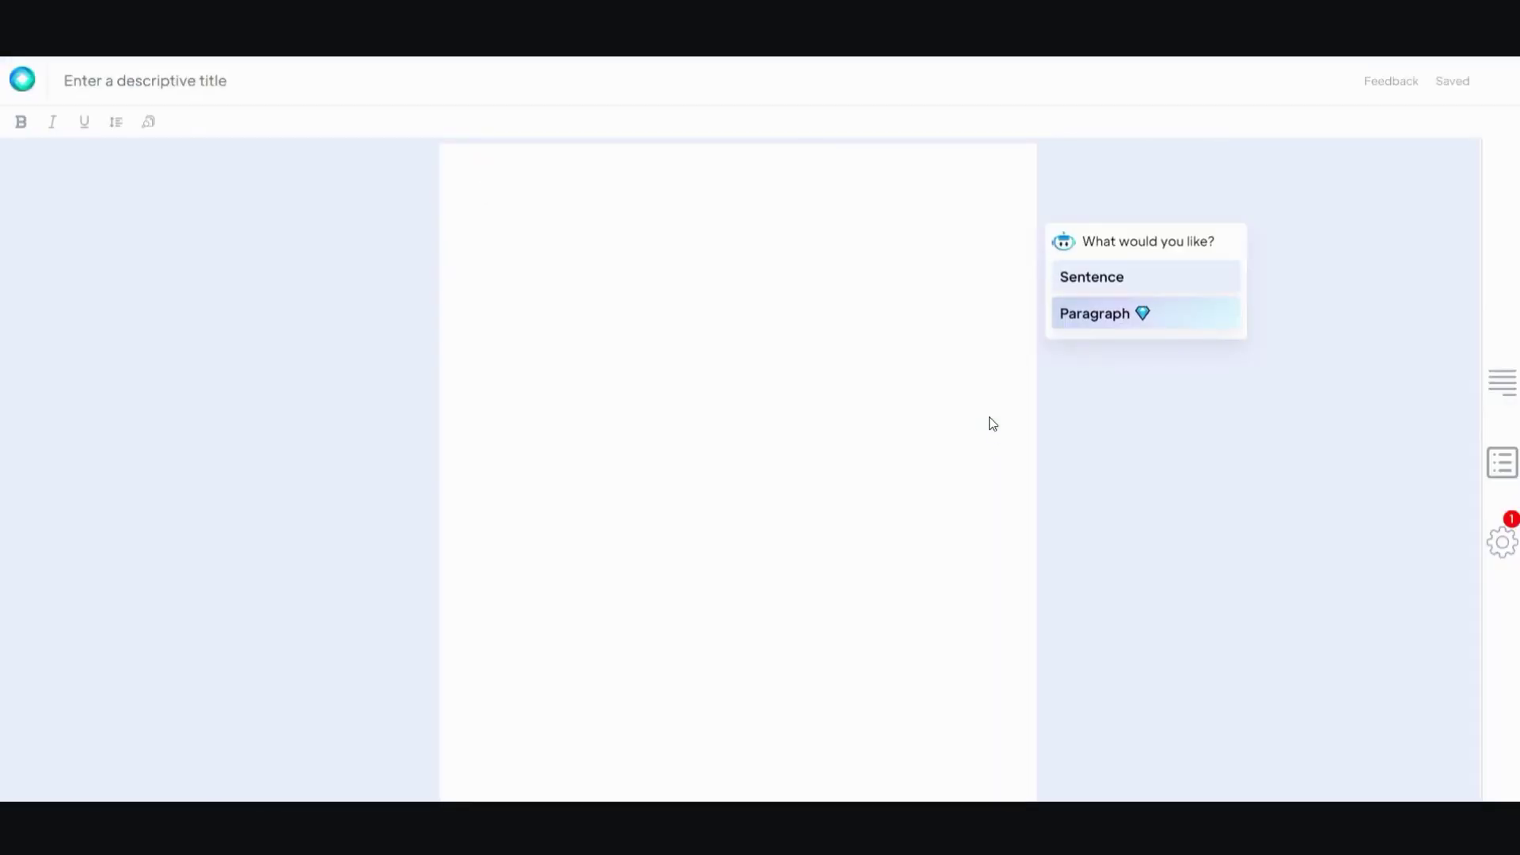
Close the Paragraph panel, switch to Sentence mode and keep Non-Fiction as the writing type.
click(1097, 319)
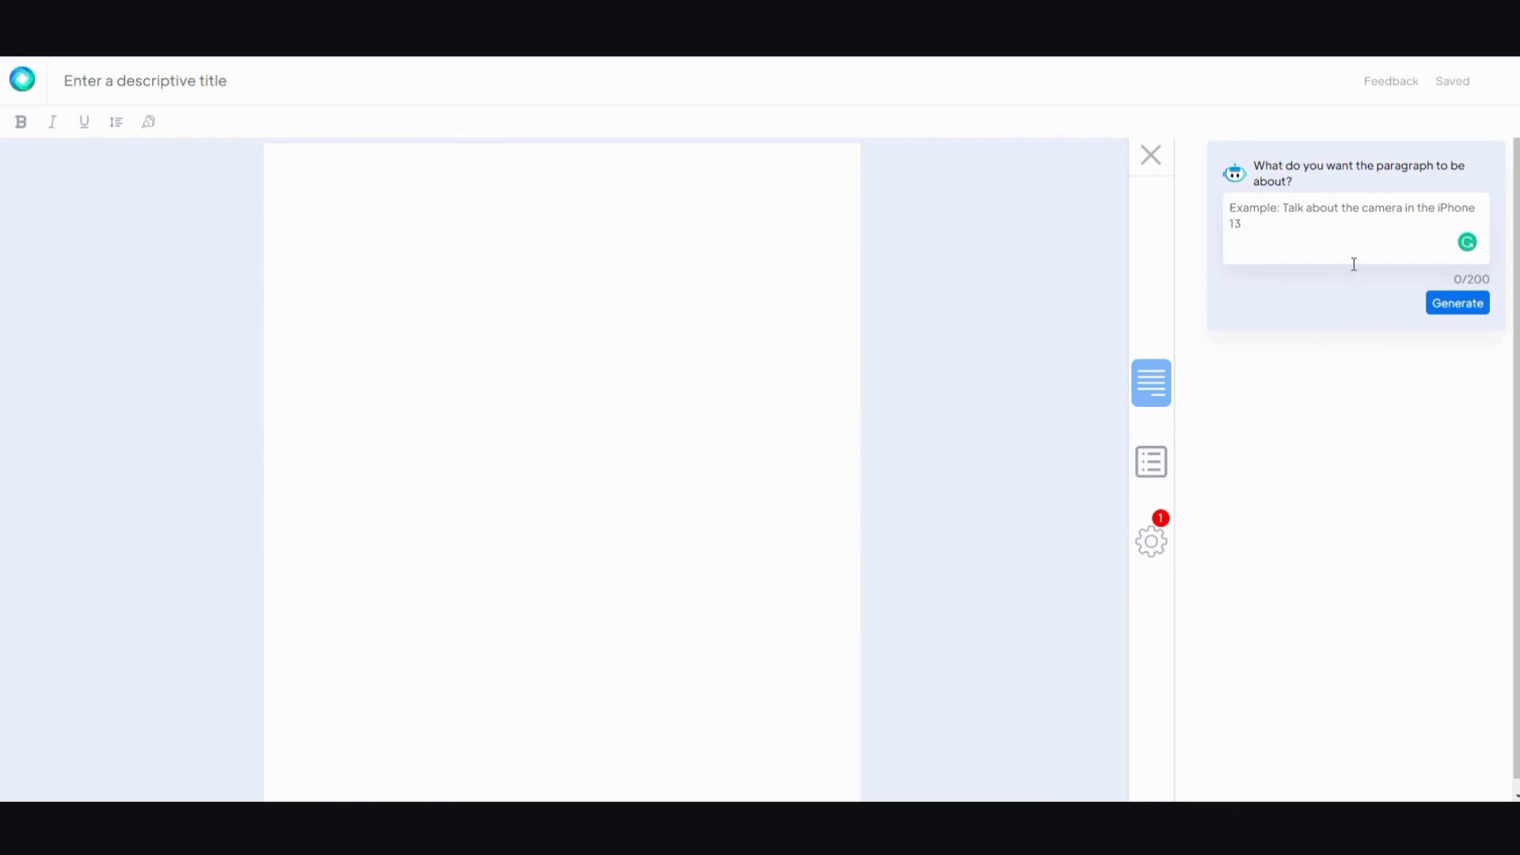
click(1148, 155)
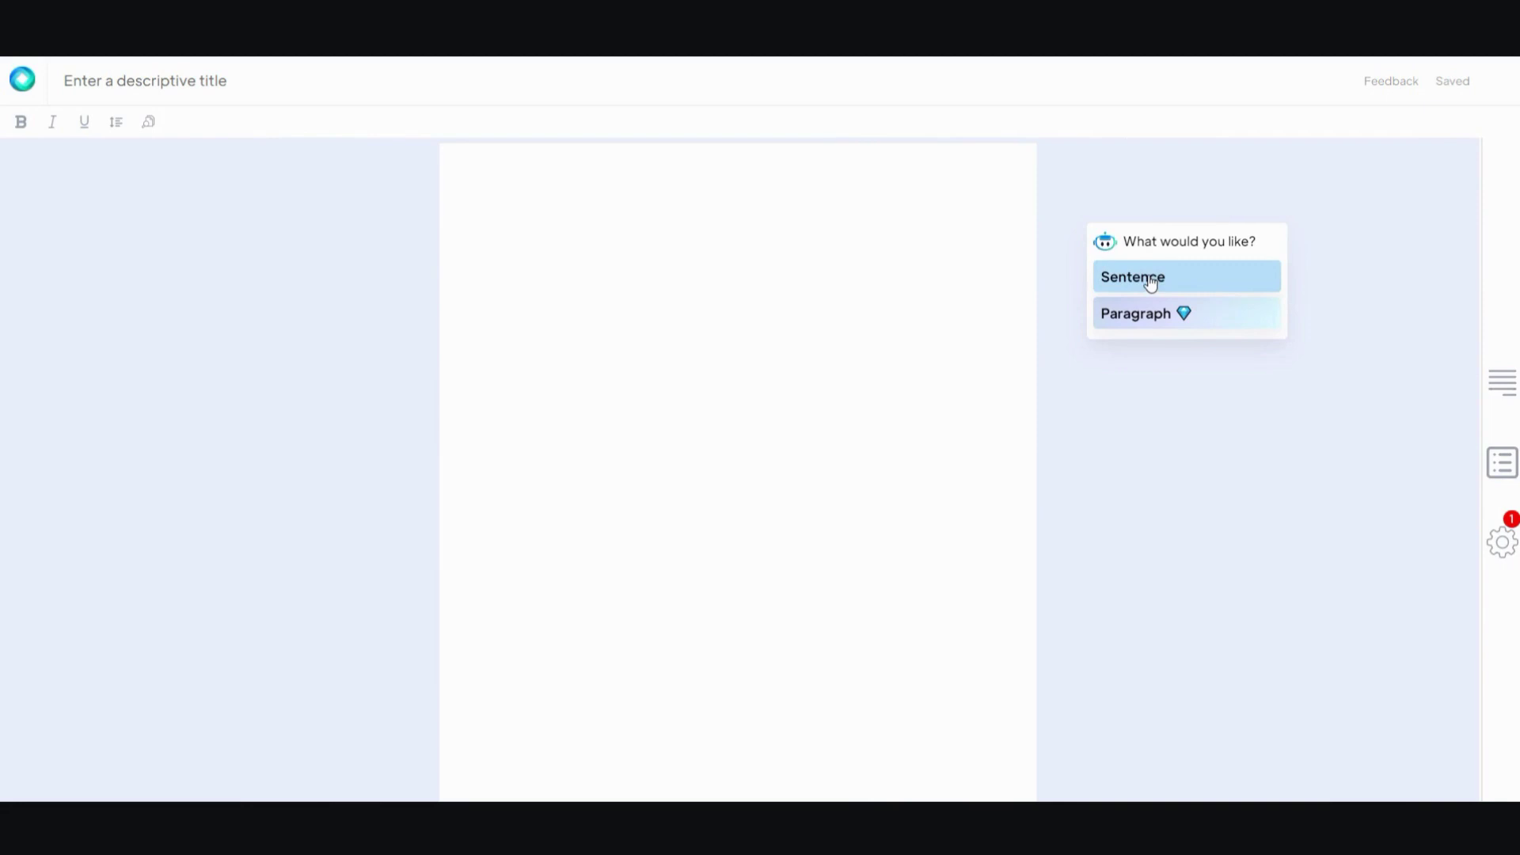
click(1150, 279)
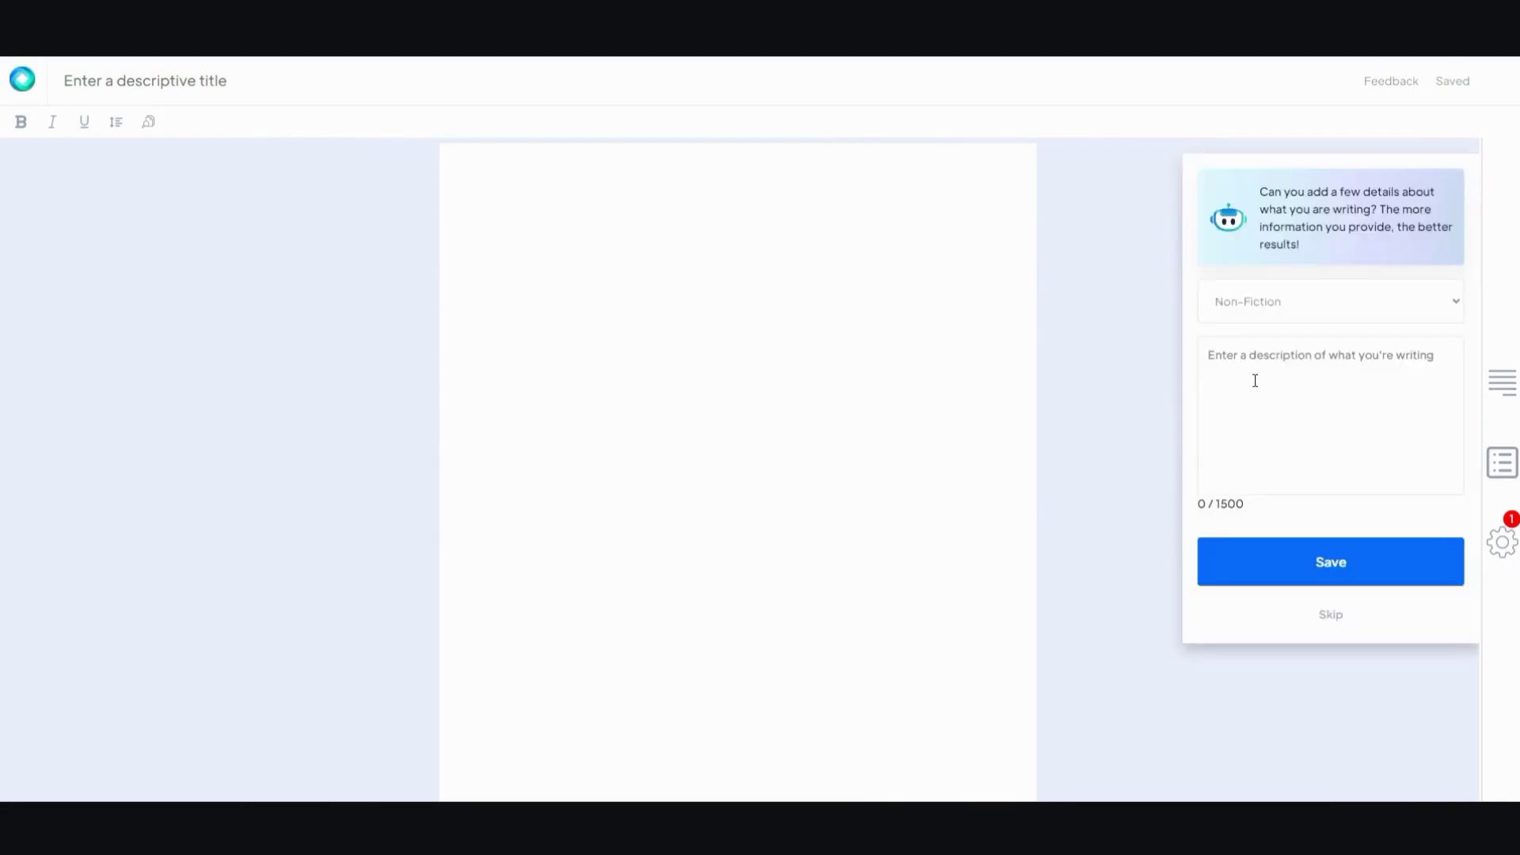
click(1415, 314)
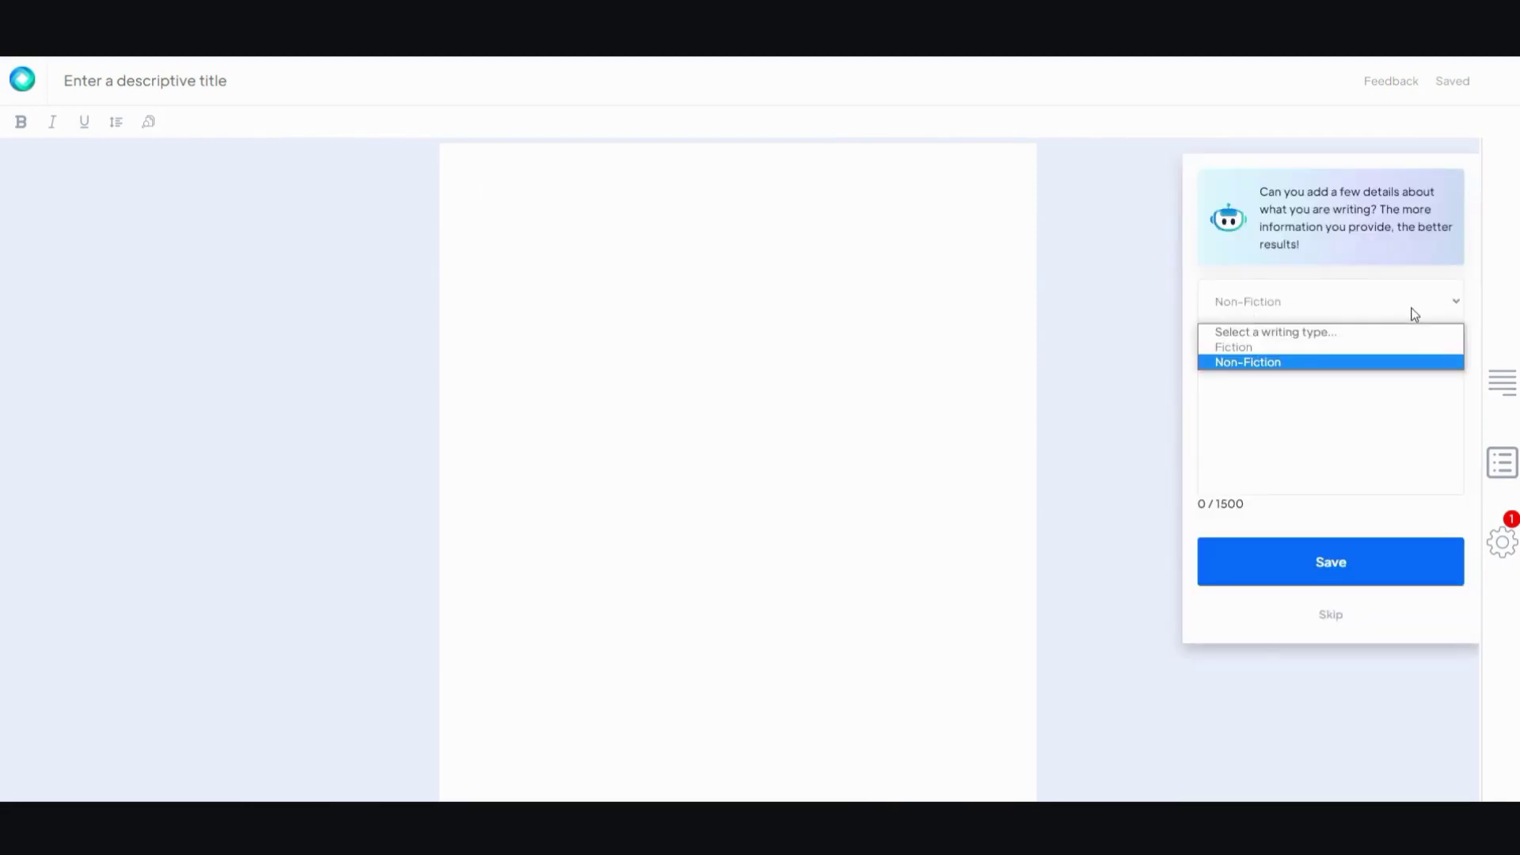
click(1416, 313)
Describe the piece as many ways to generate website traffic, showing how to do it for free.
click(1261, 364)
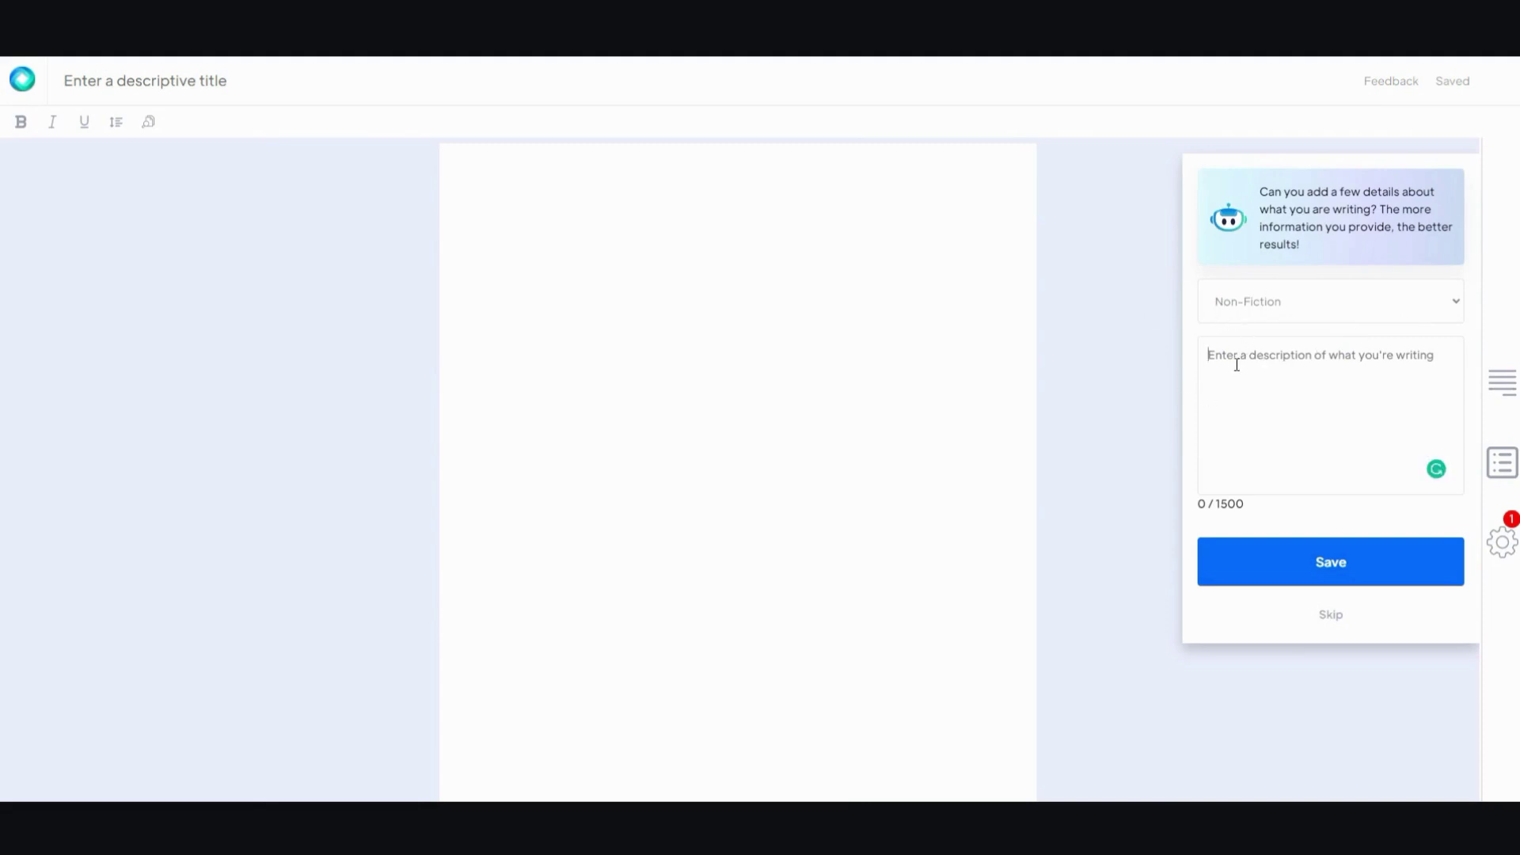
text(There are )
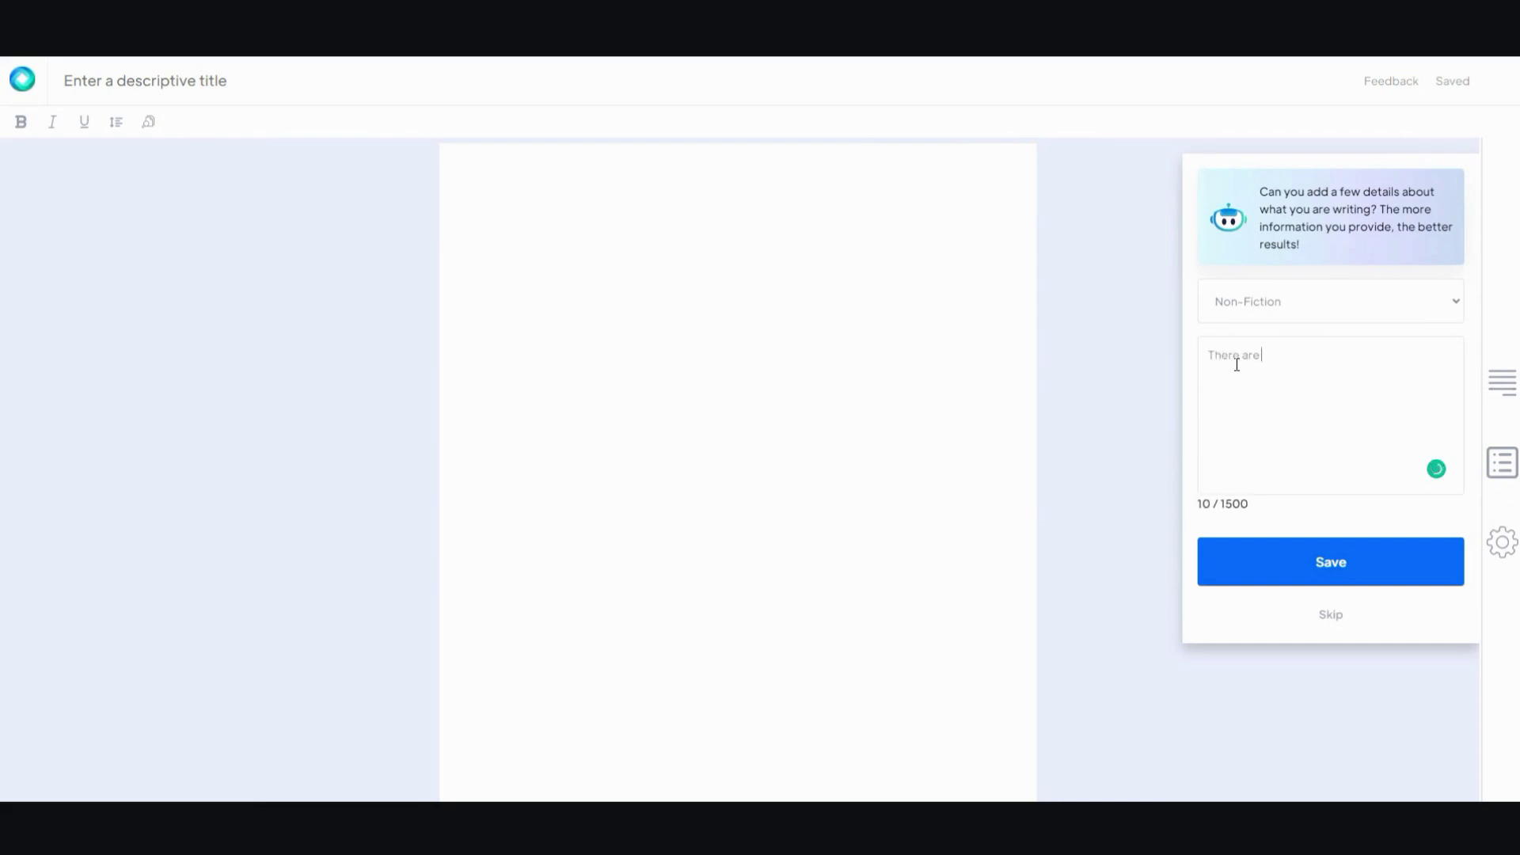
text(many ways to generate traffic)
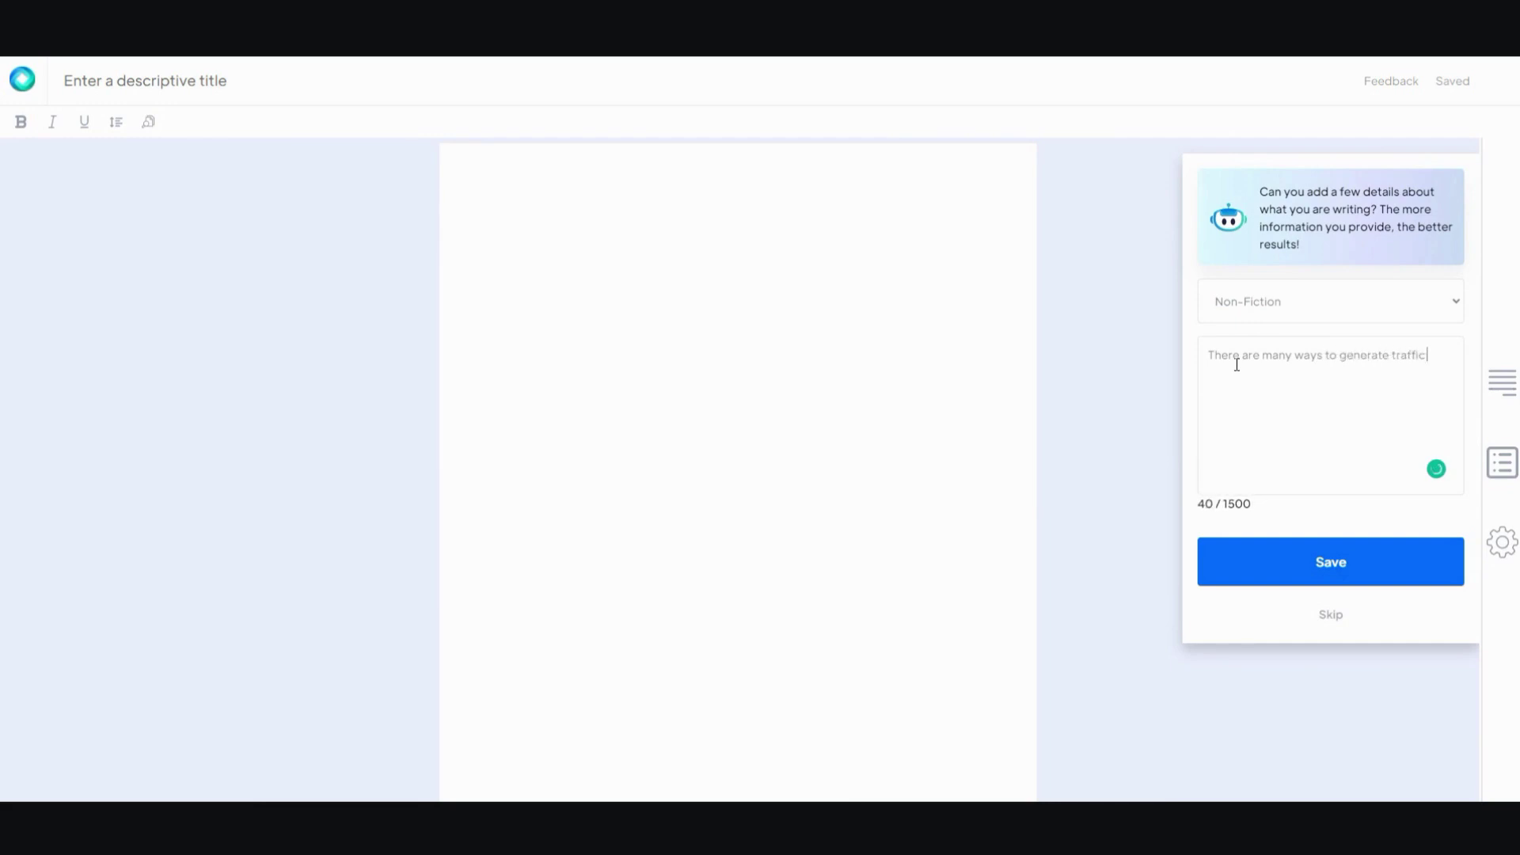
text(to your)
key(BackSpace)
key(BackSpace)
text(but I would)
key(BackSpace)
key(BackSpace)
key(BackSpace)
key(BackSpace)
key(BackSpace)
key(BackSpace)
key(BackSpace)
text(this article will show you how to do it for )
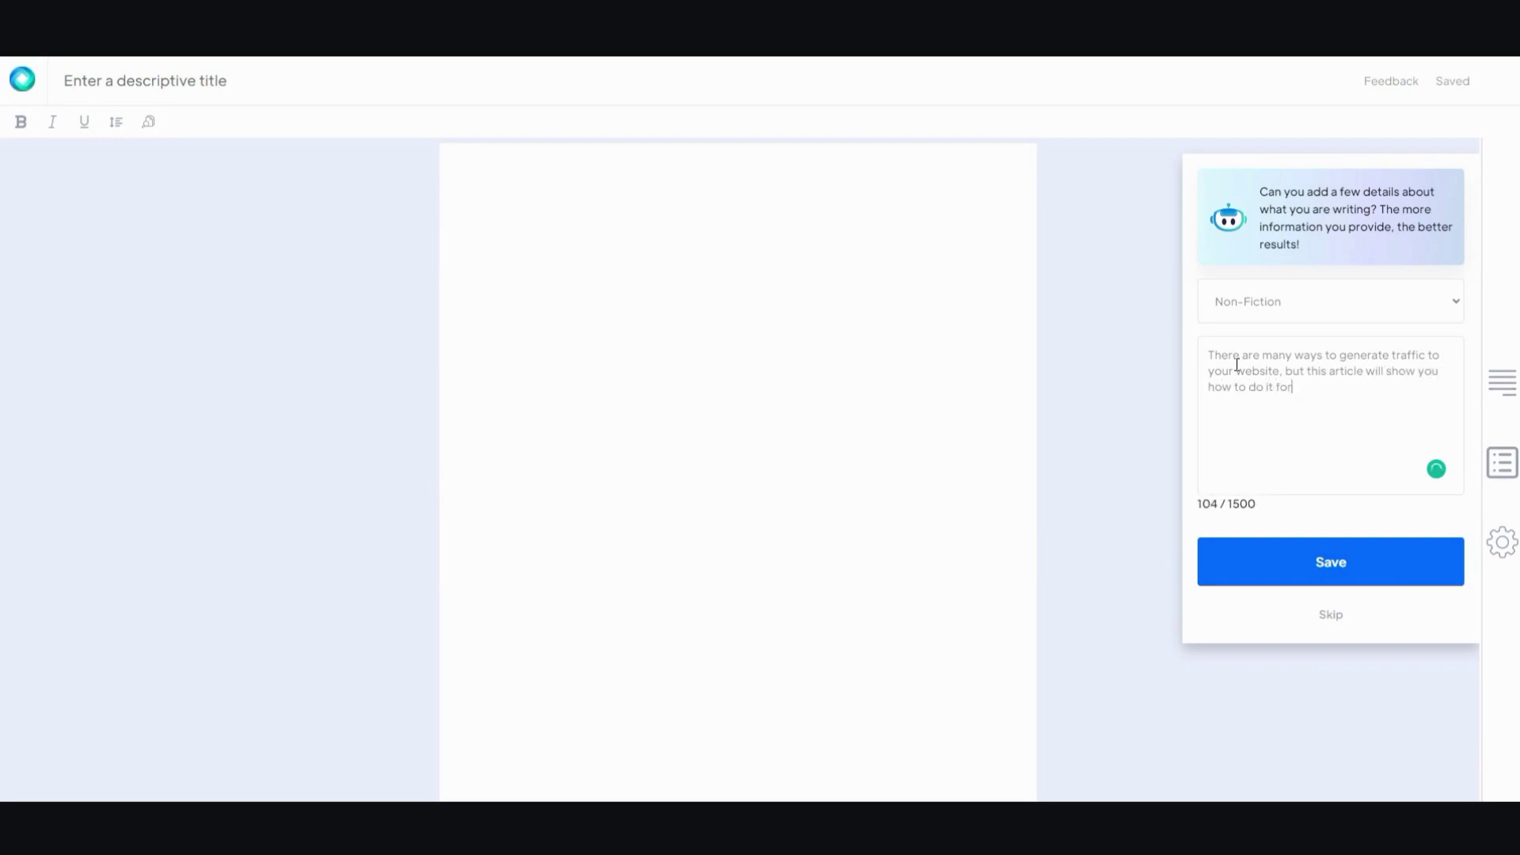
text(free.)
Save the details and build the opening from AI sentence suggestions, starting 'Okay, so you want to generate traffic to your website.'.
click(1330, 573)
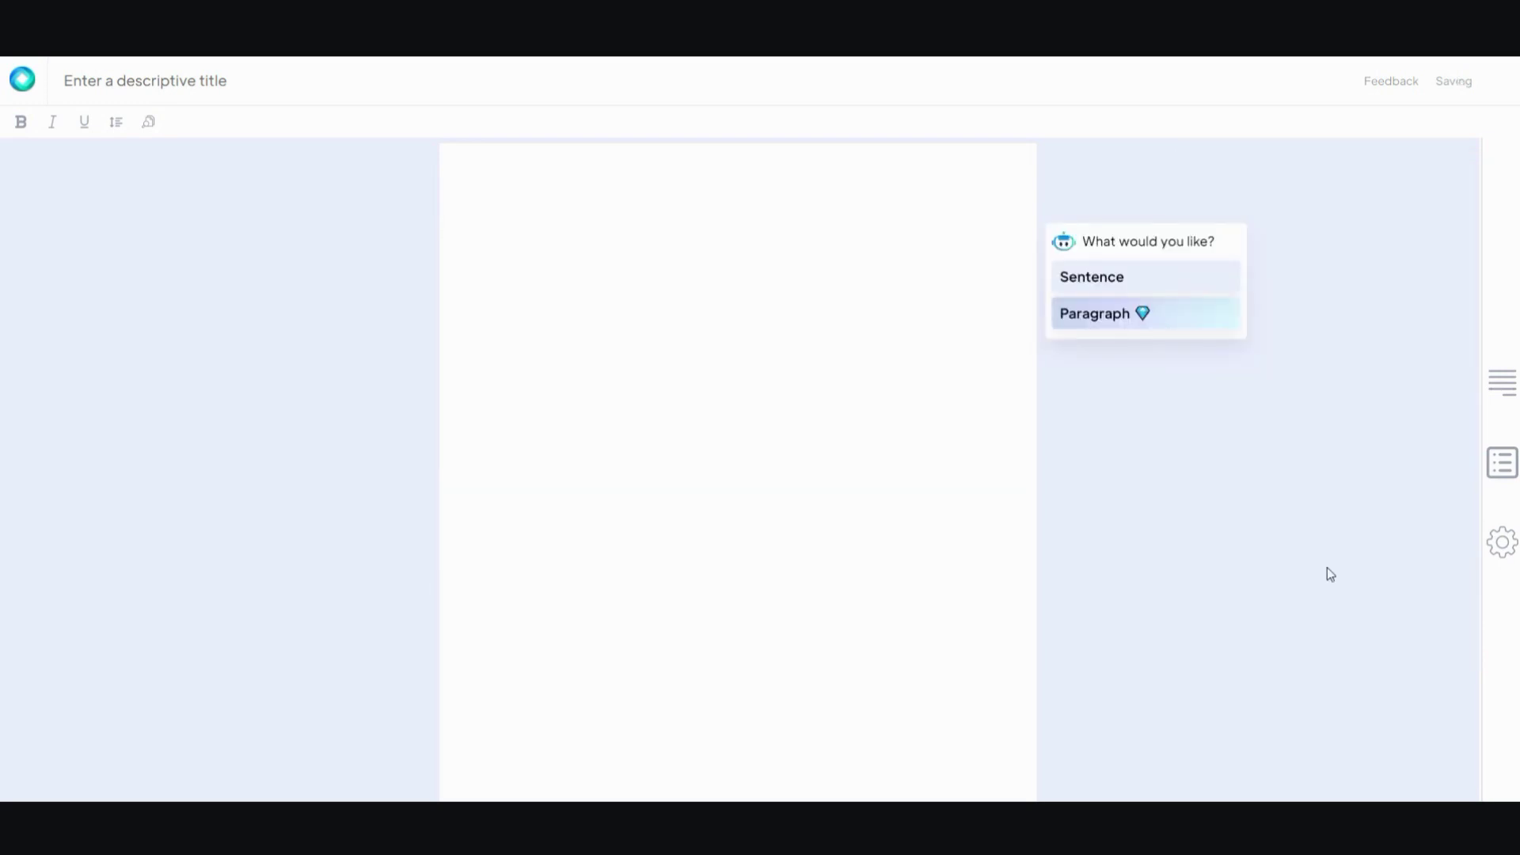
click(1116, 279)
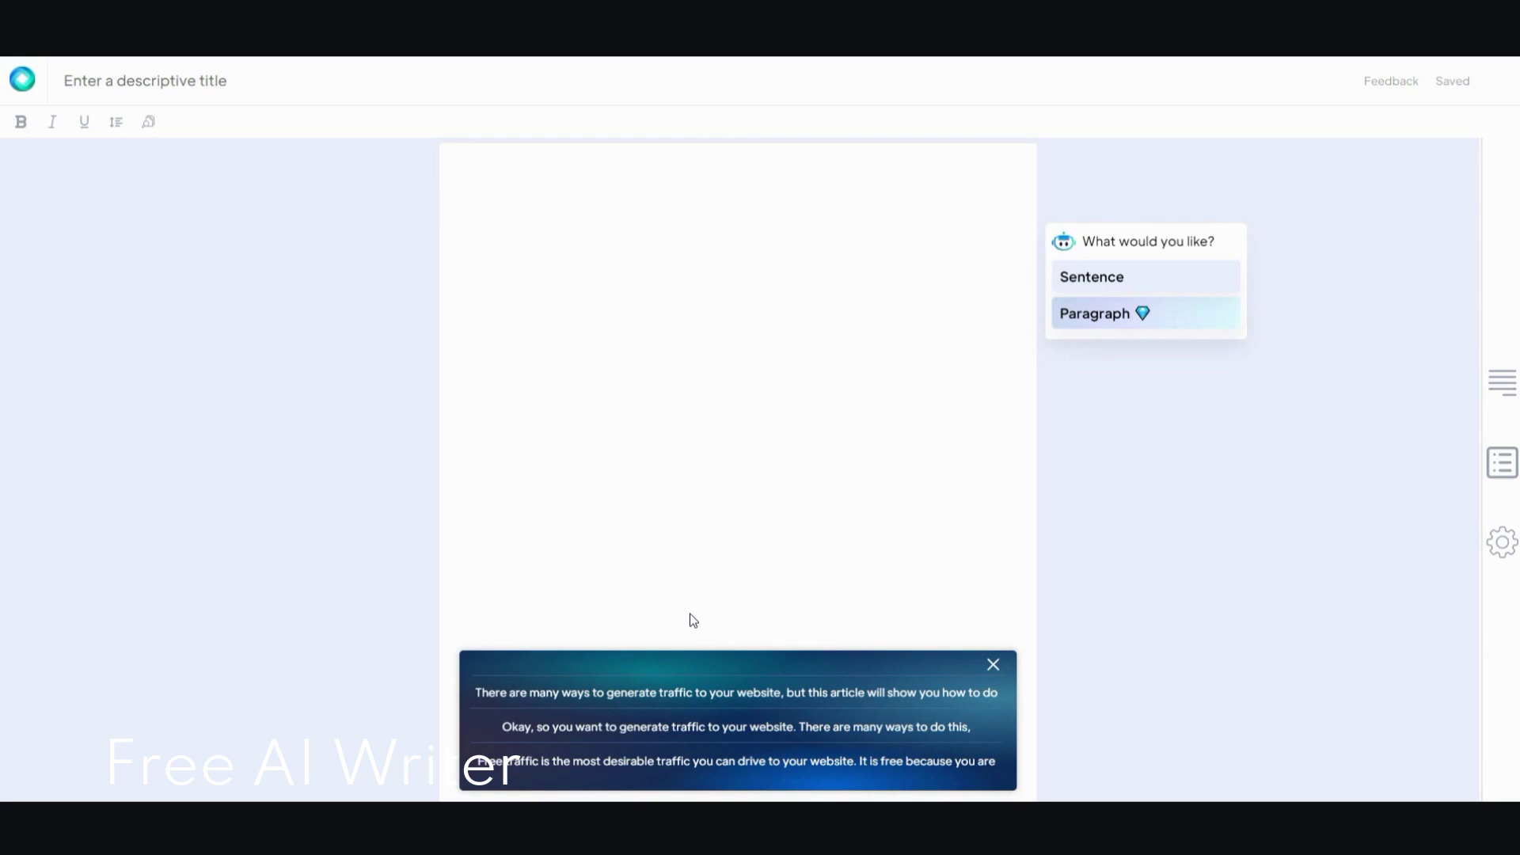
click(600, 704)
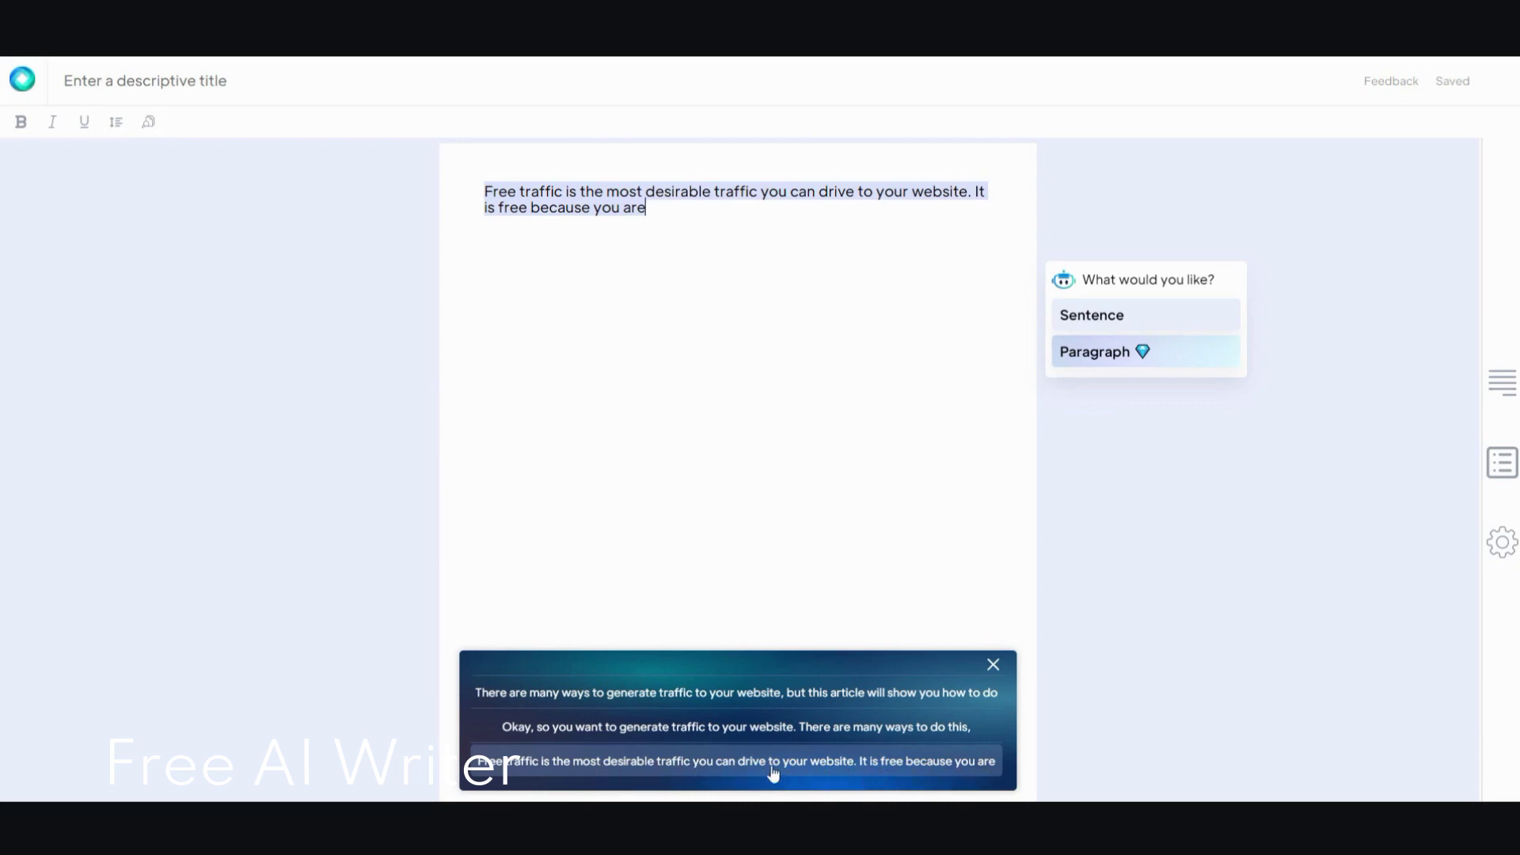
click(737, 738)
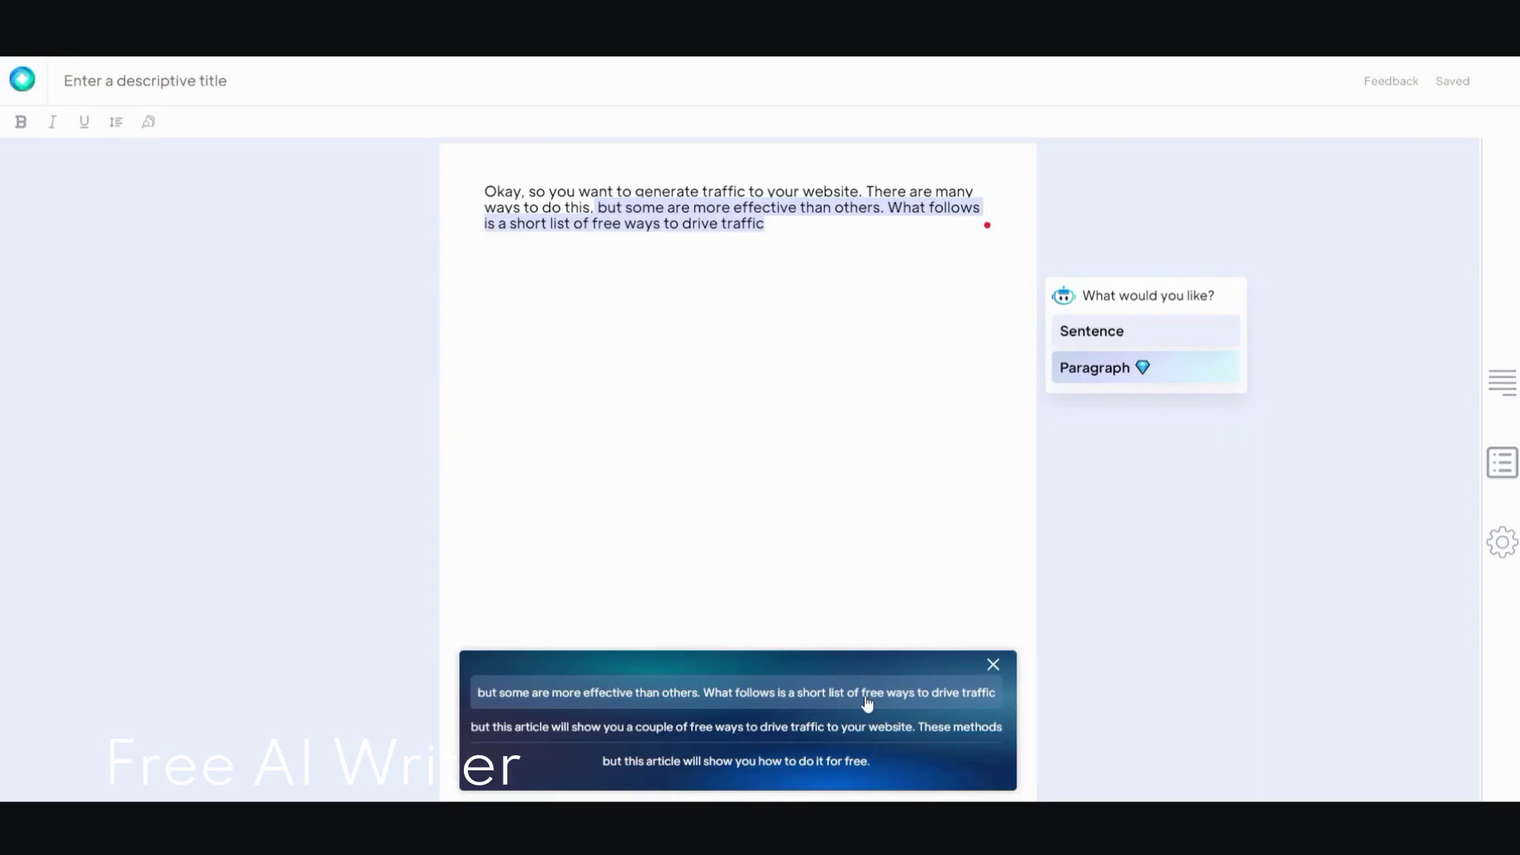
key(Down)
key(Down)
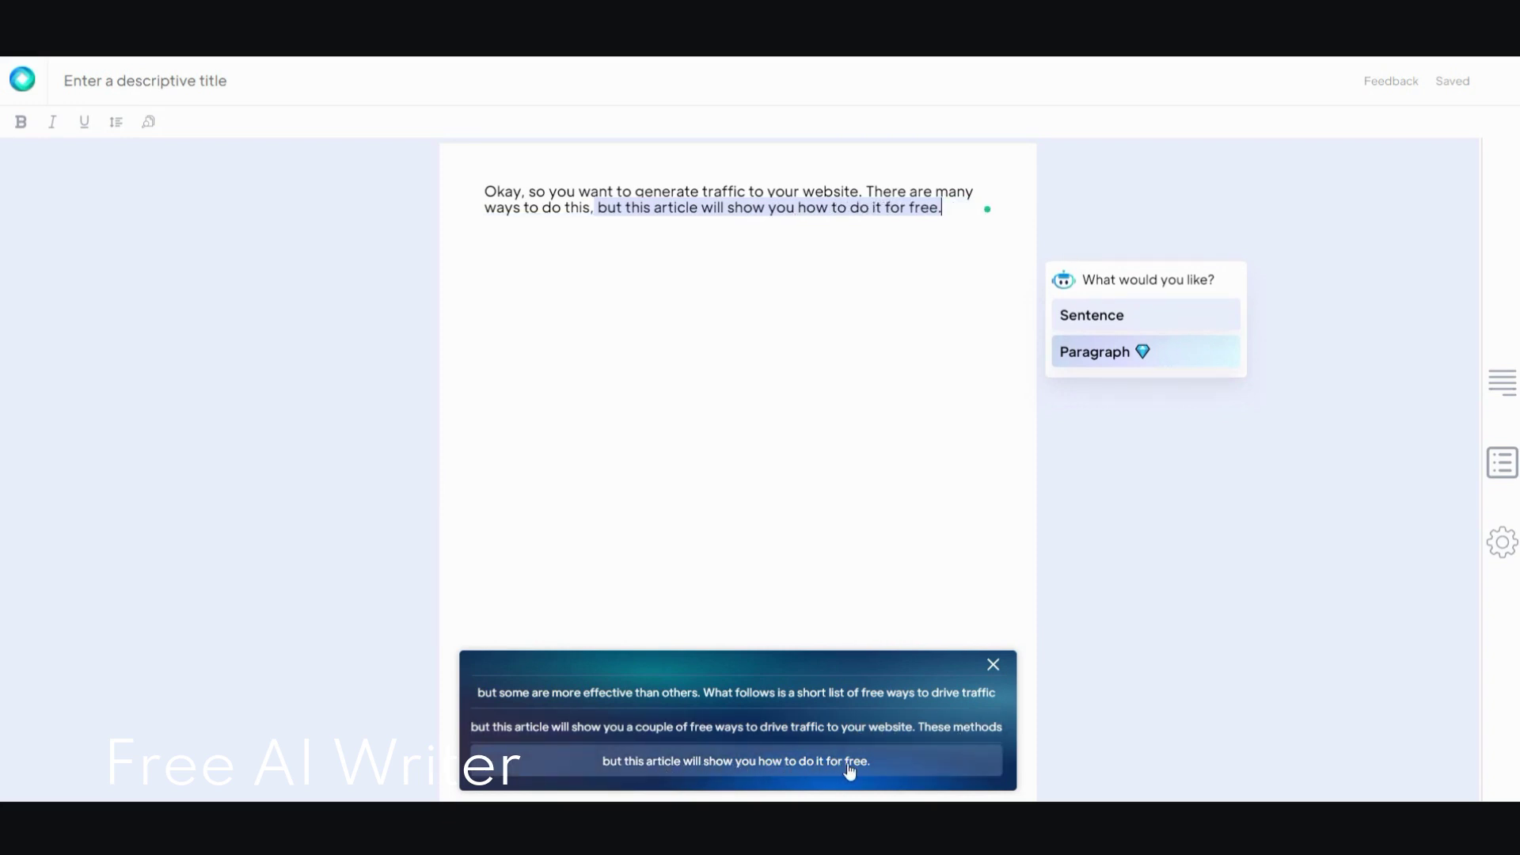
click(811, 726)
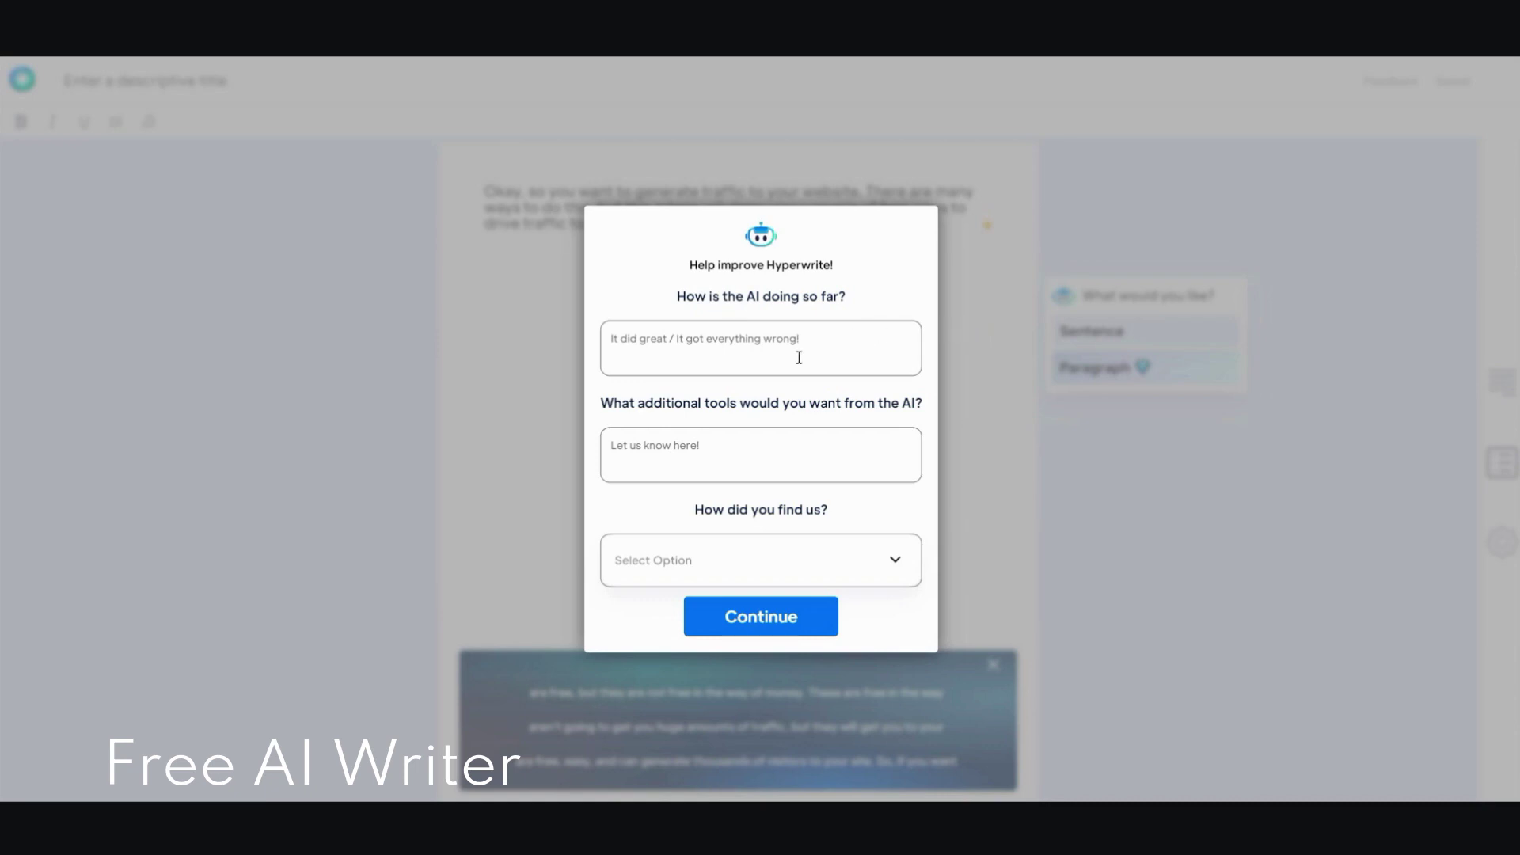
Answer the feedback survey, requesting a copy checker and other languages and choosing Other as the source.
click(775, 349)
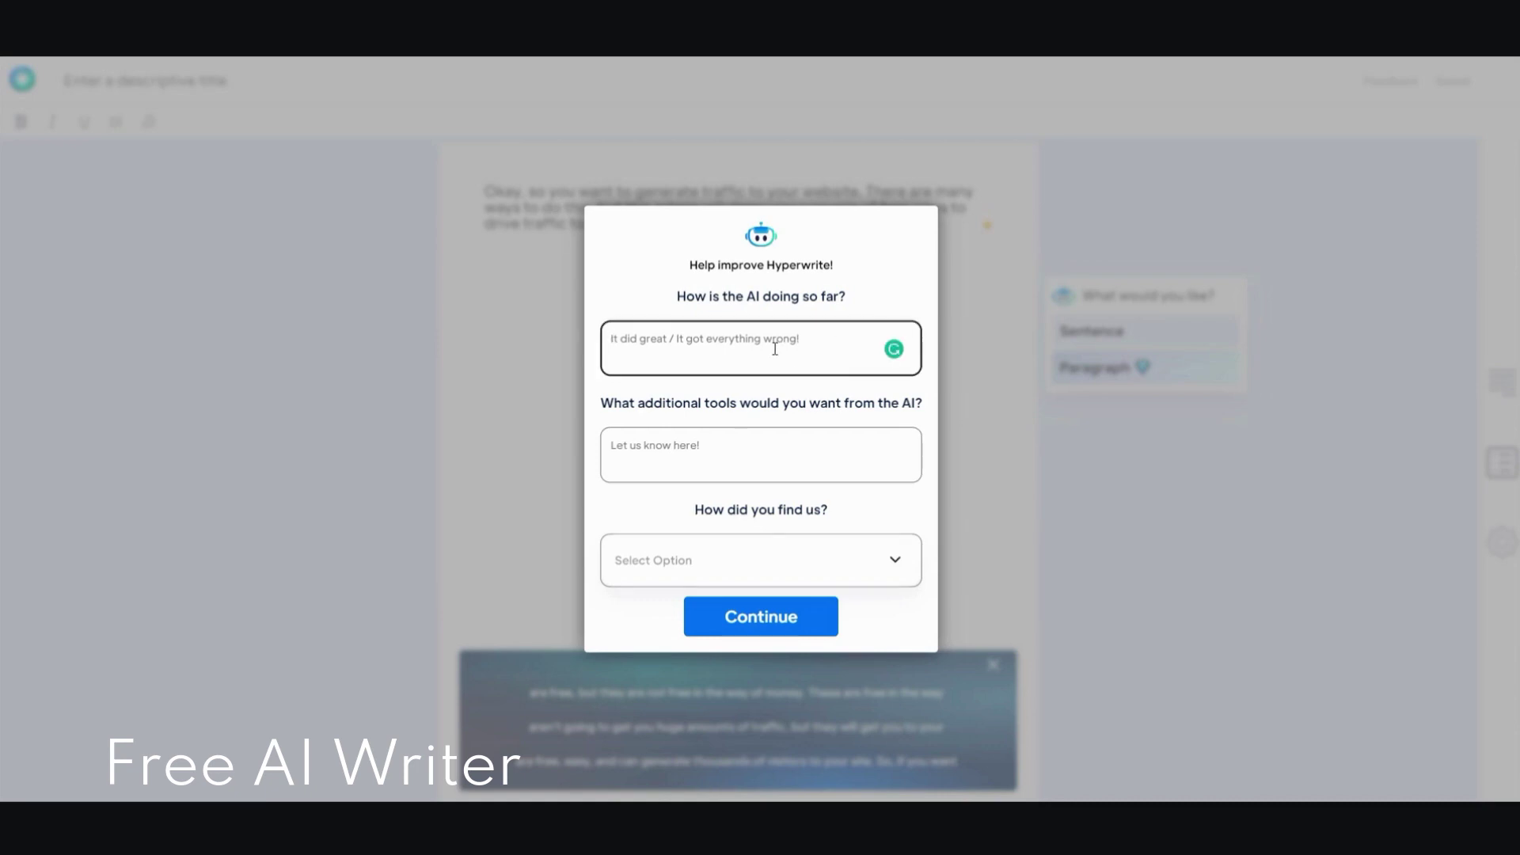
text(great)
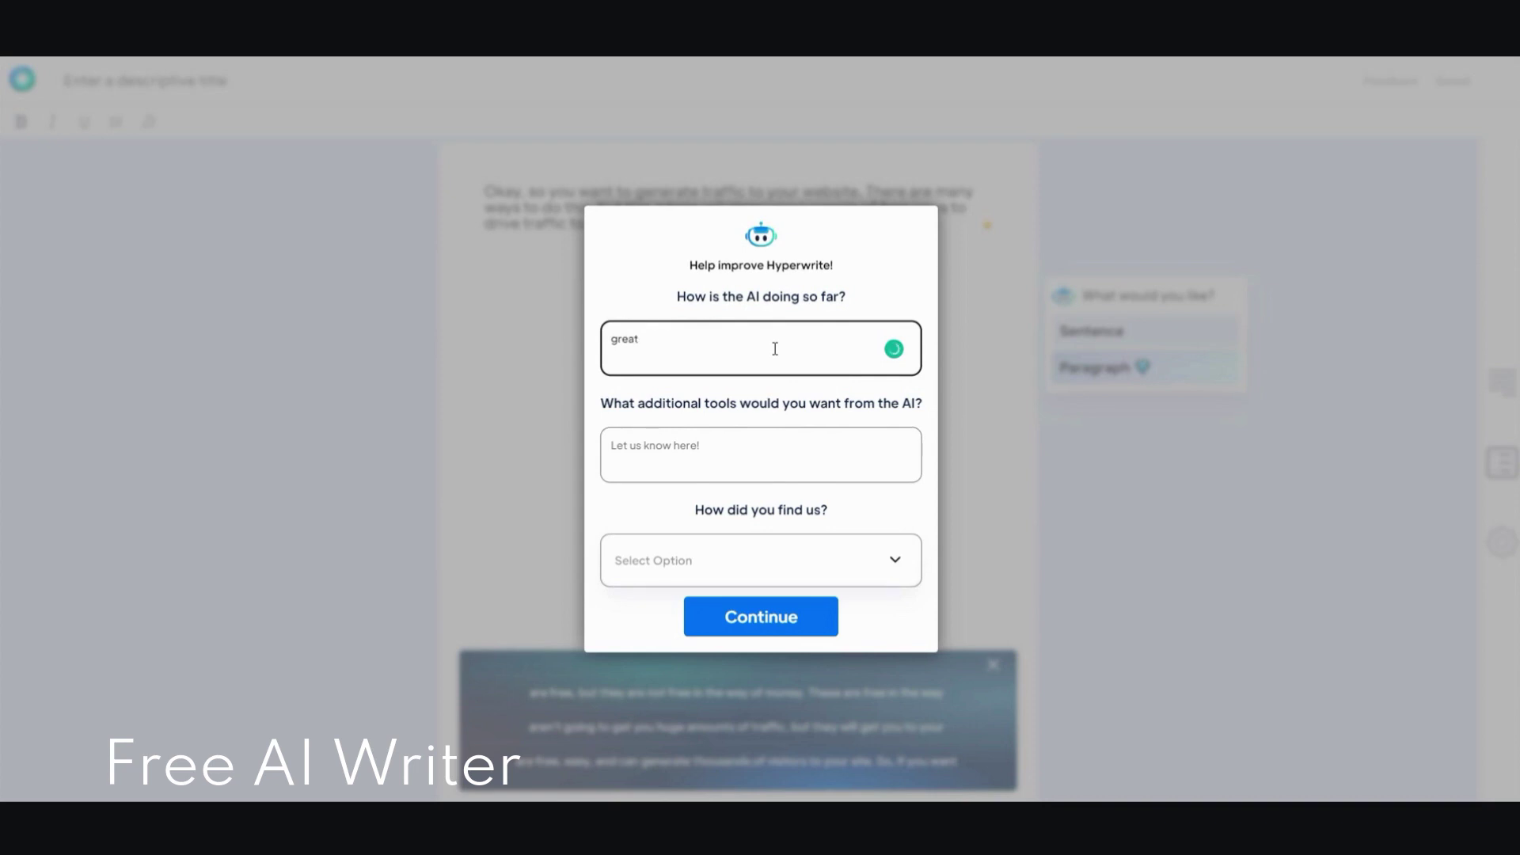
click(676, 464)
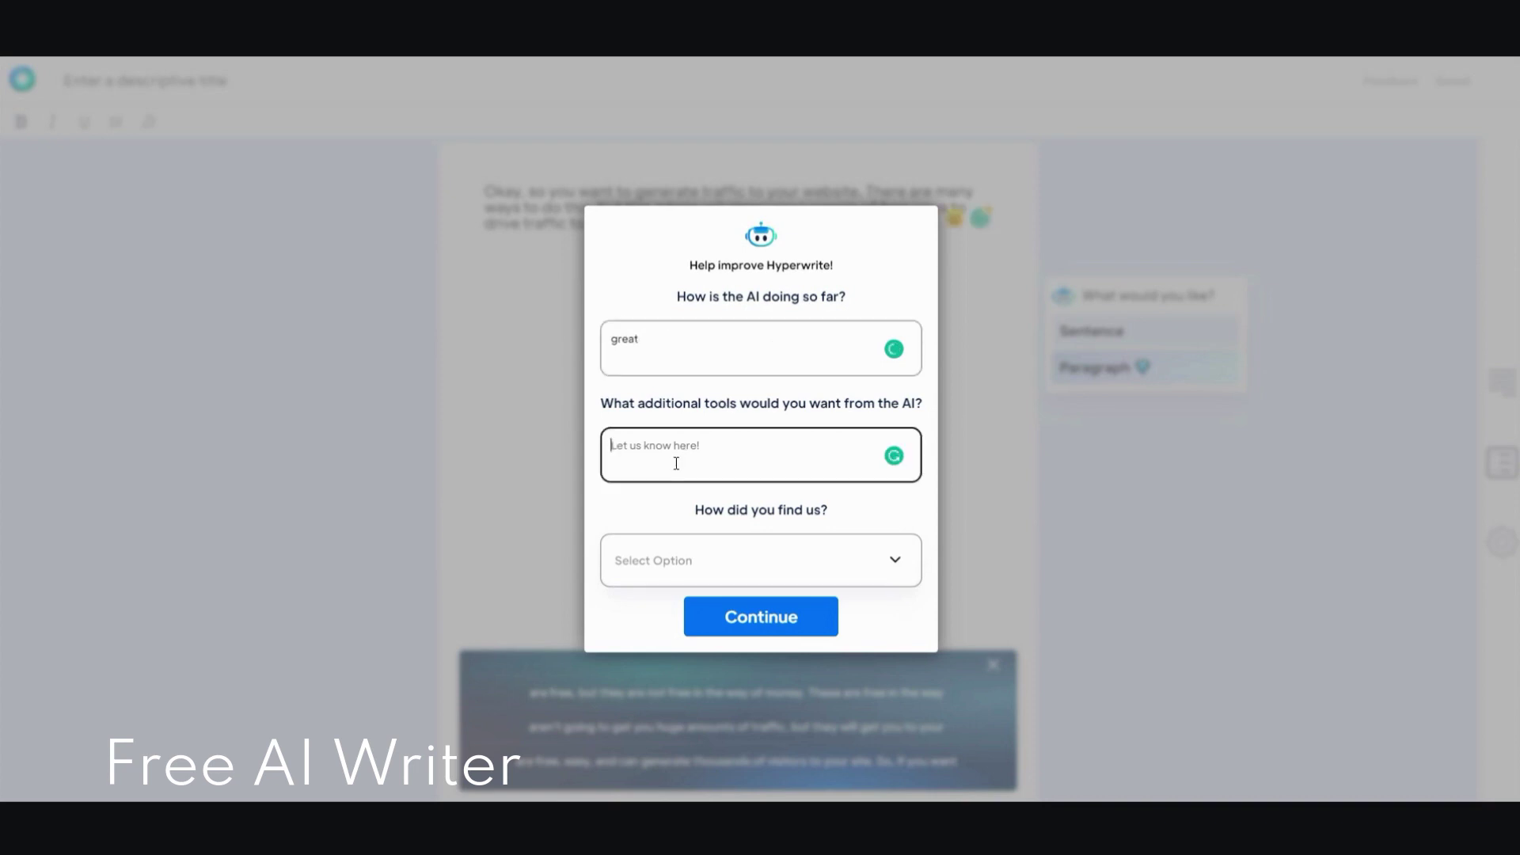
text(copy checker, and other languages)
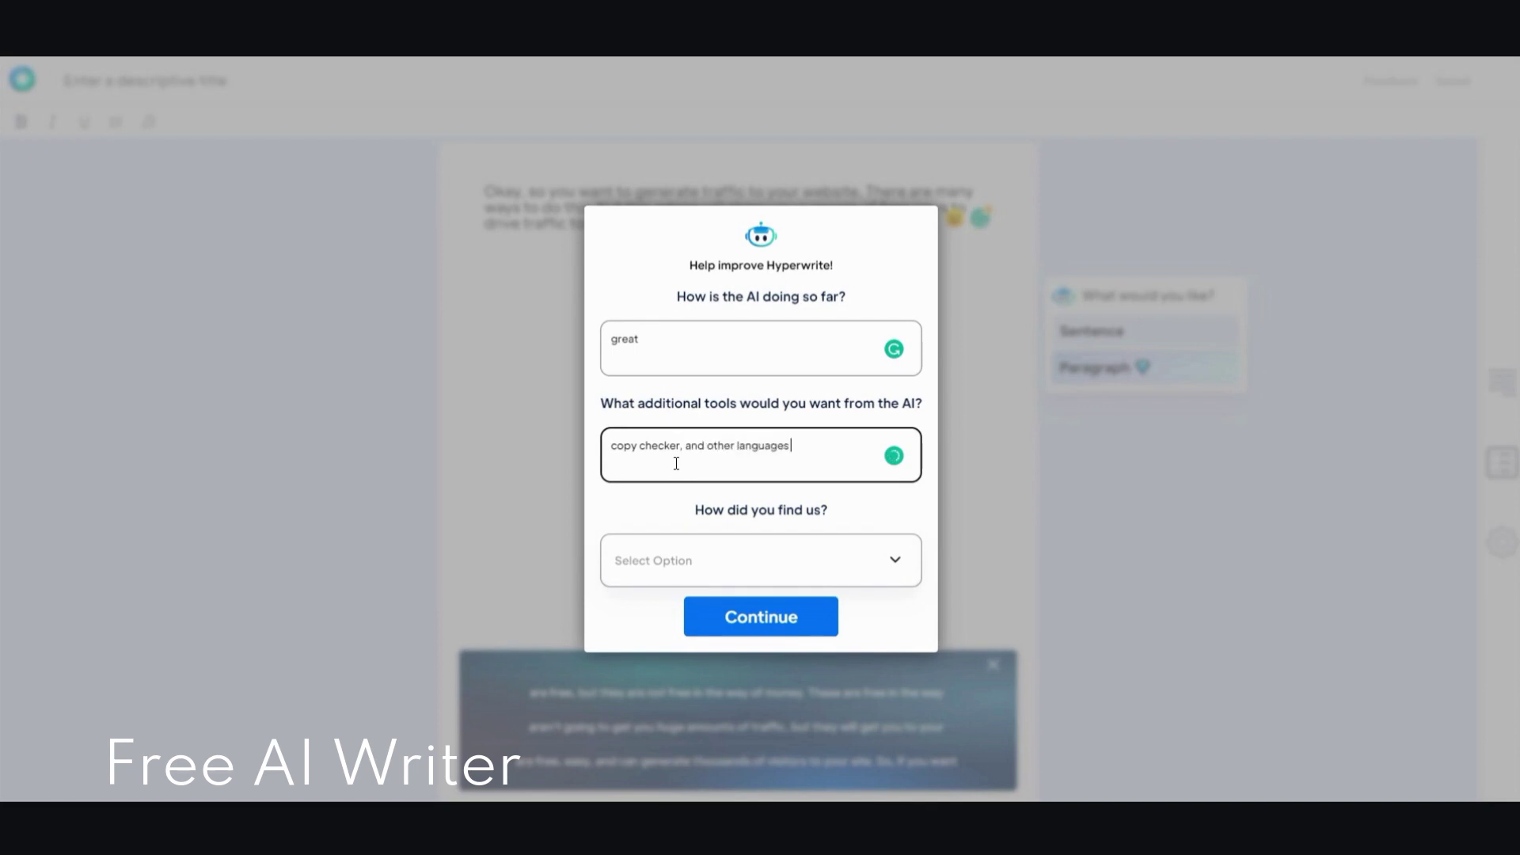
click(716, 562)
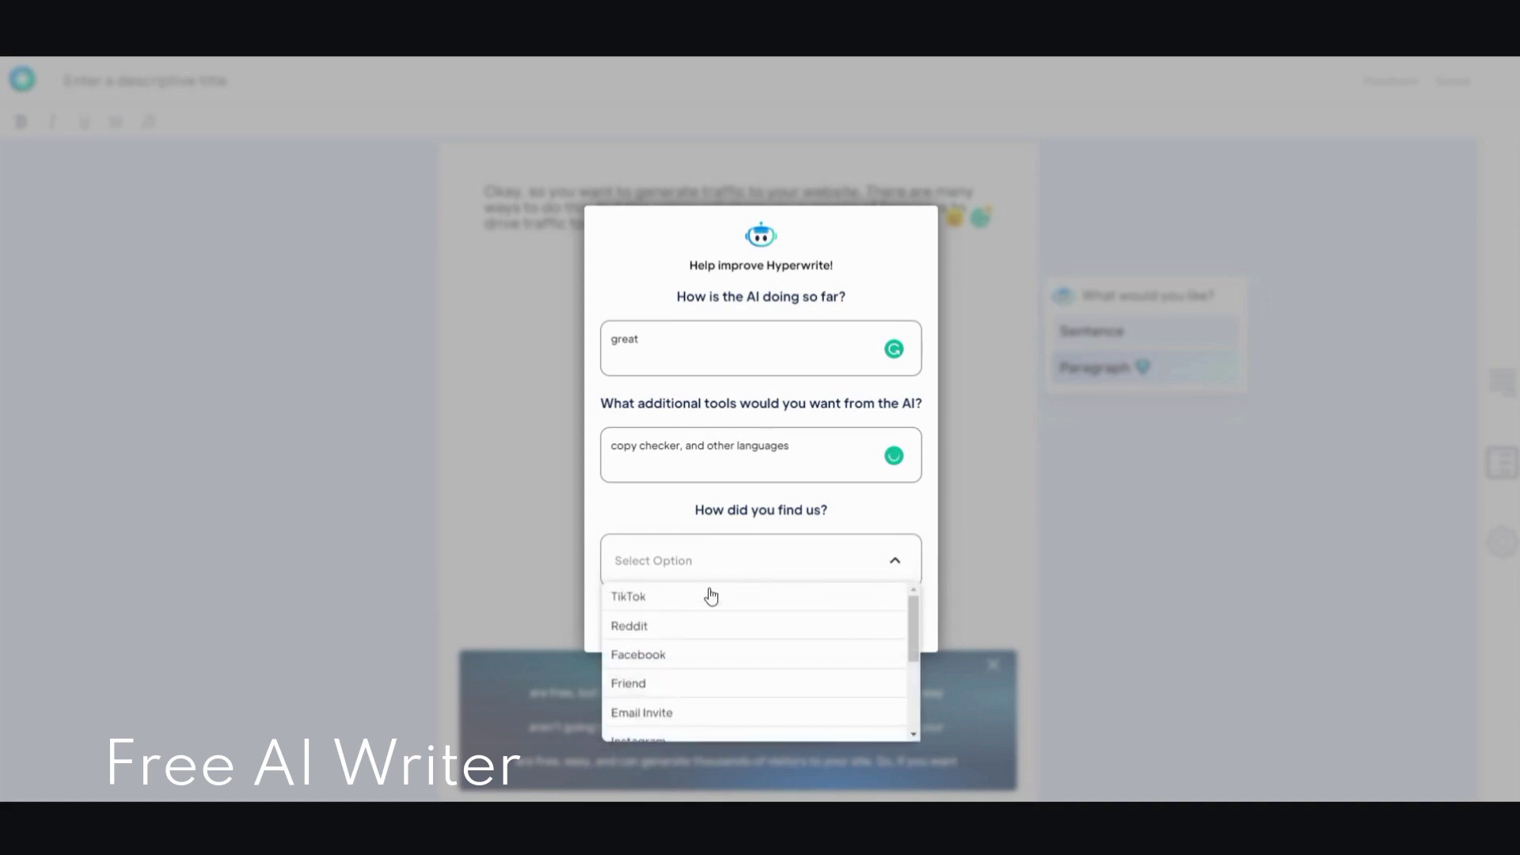
scroll(722, 680, down, 3)
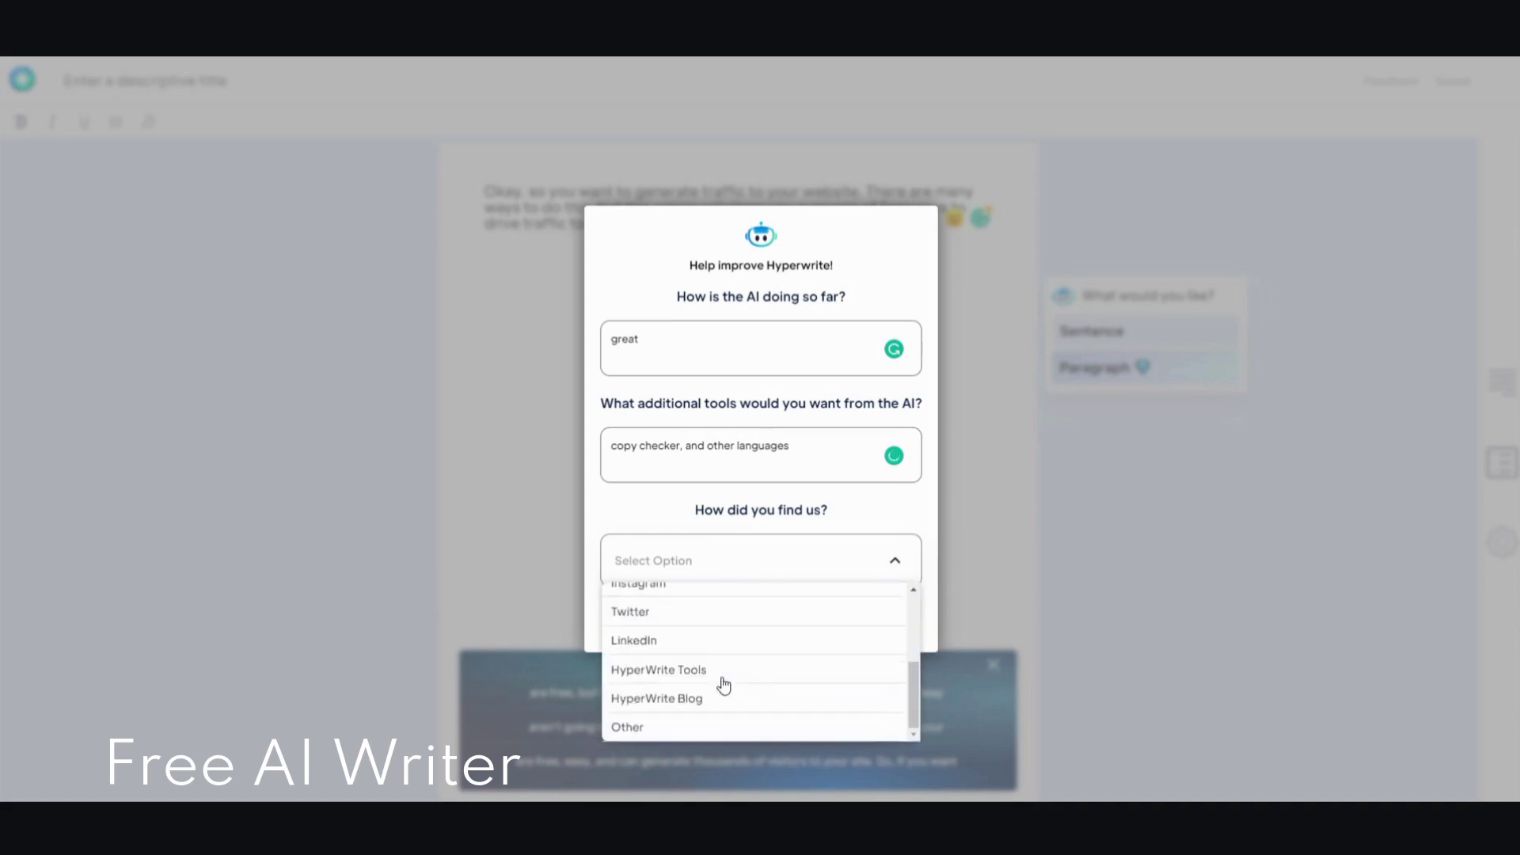
click(722, 726)
Submit the survey and add the first AI continuation at the end of the paragraph.
click(776, 616)
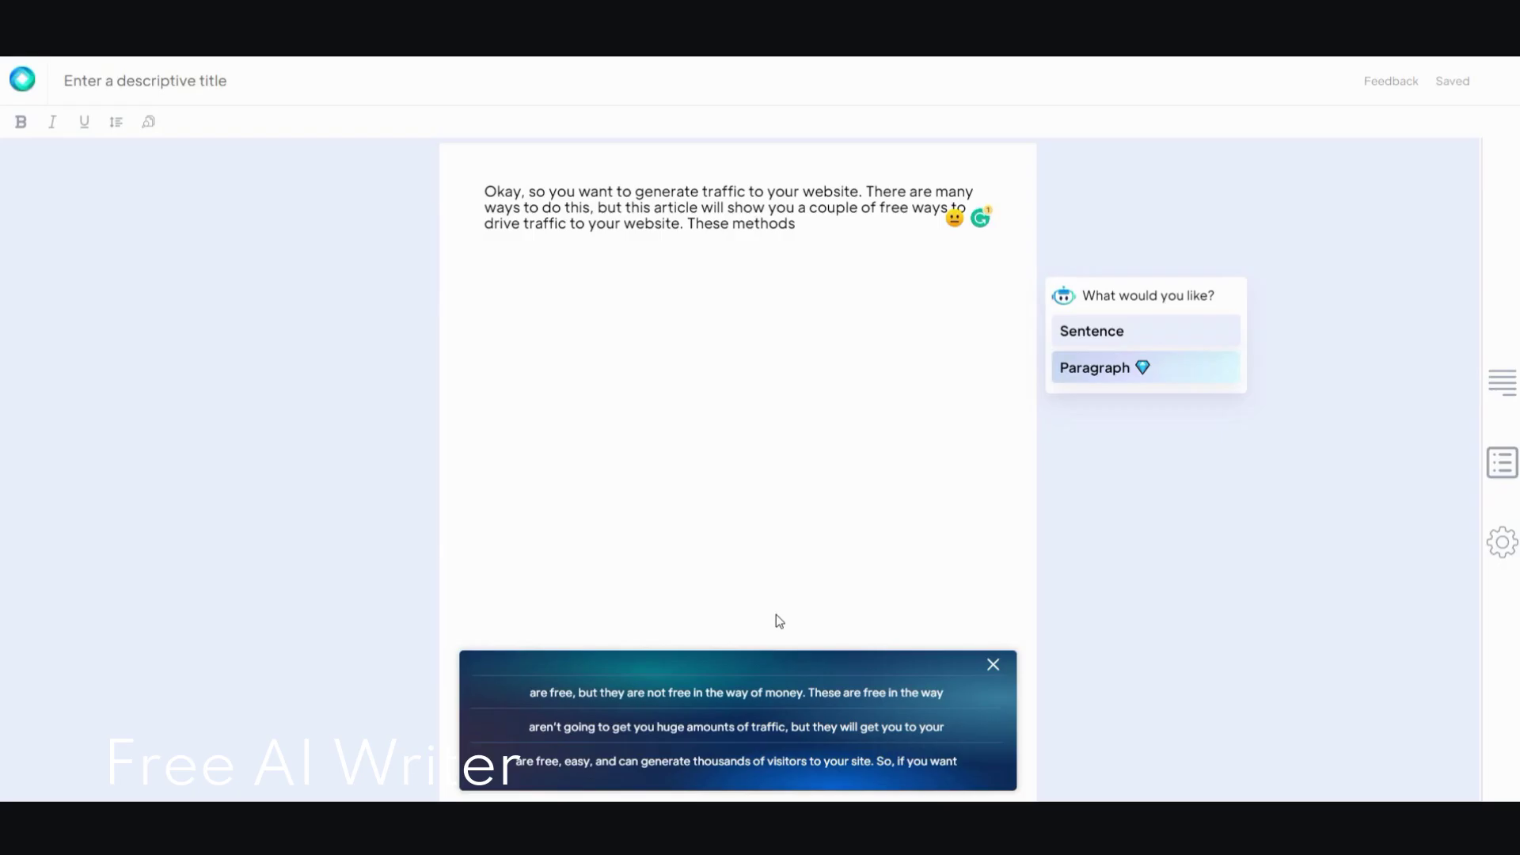
click(803, 223)
mouse_move(702, 689)
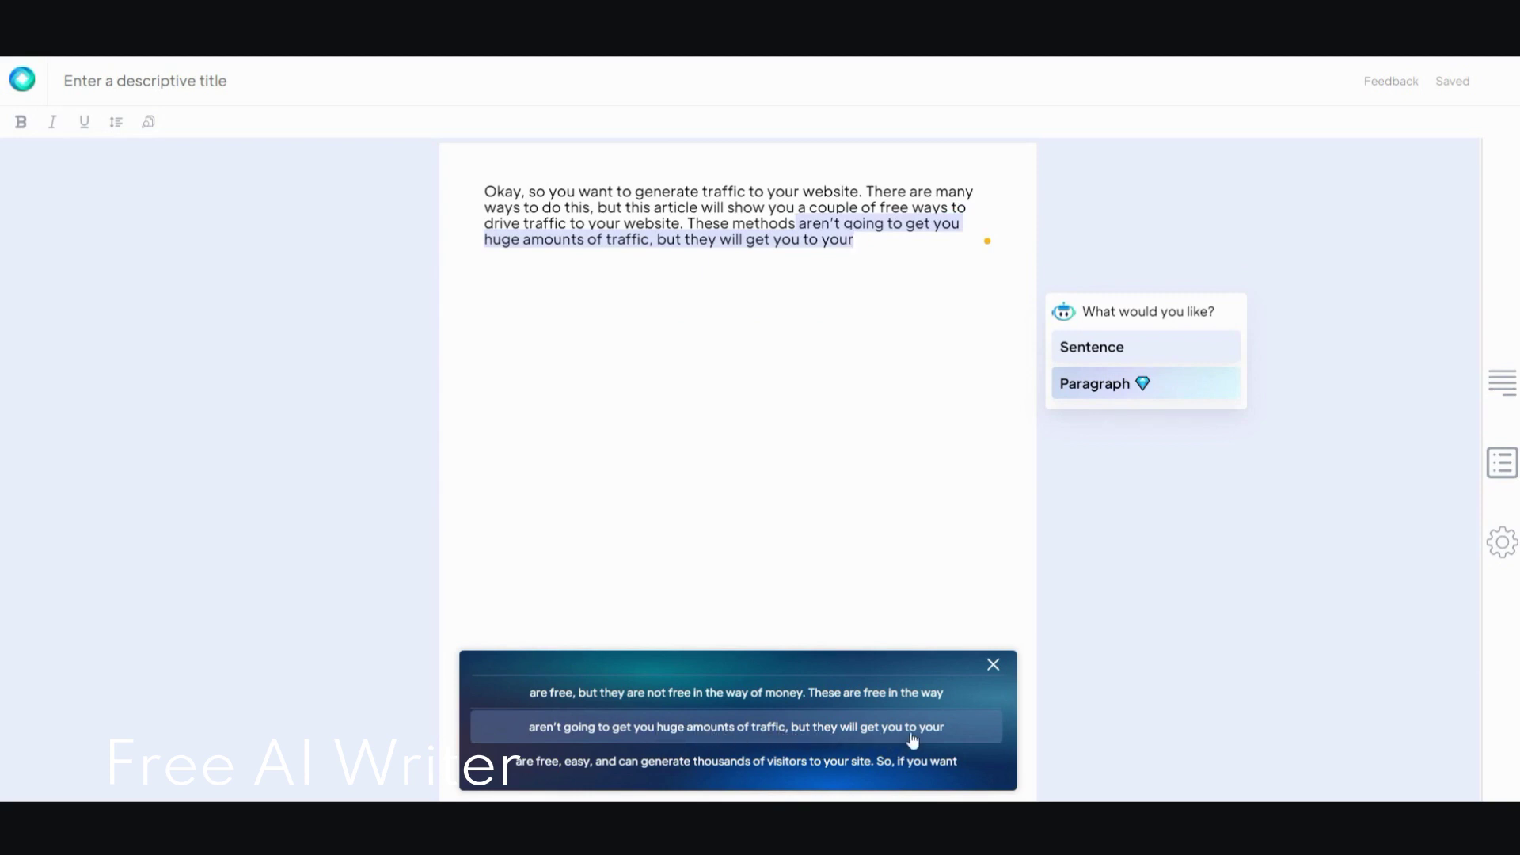
click(747, 734)
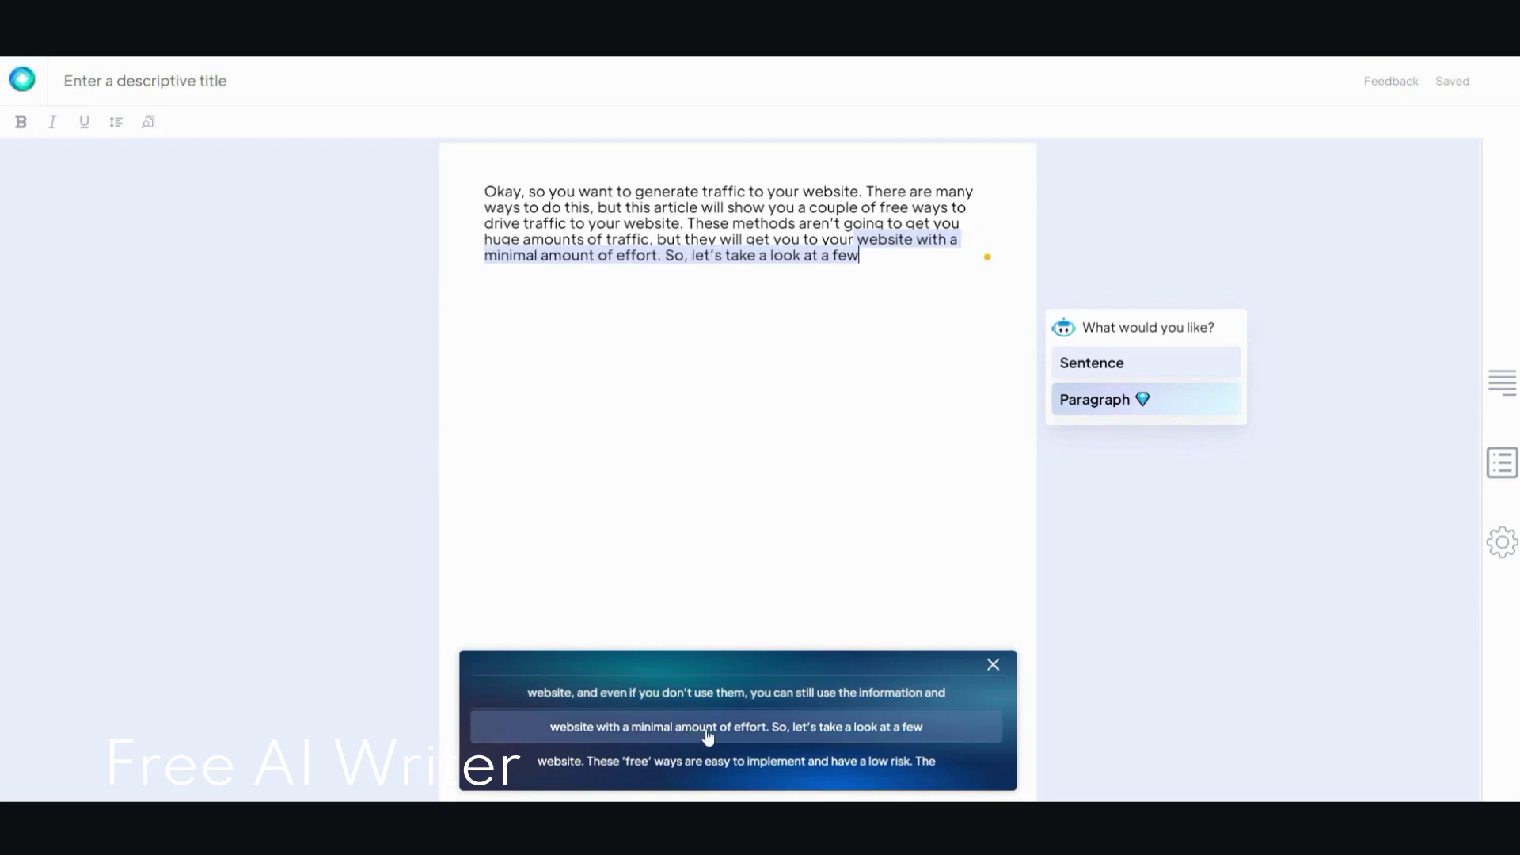
Add further AI continuations ending 'So, let's take a look at a few ways you can drive traffic to your website.'.
click(881, 735)
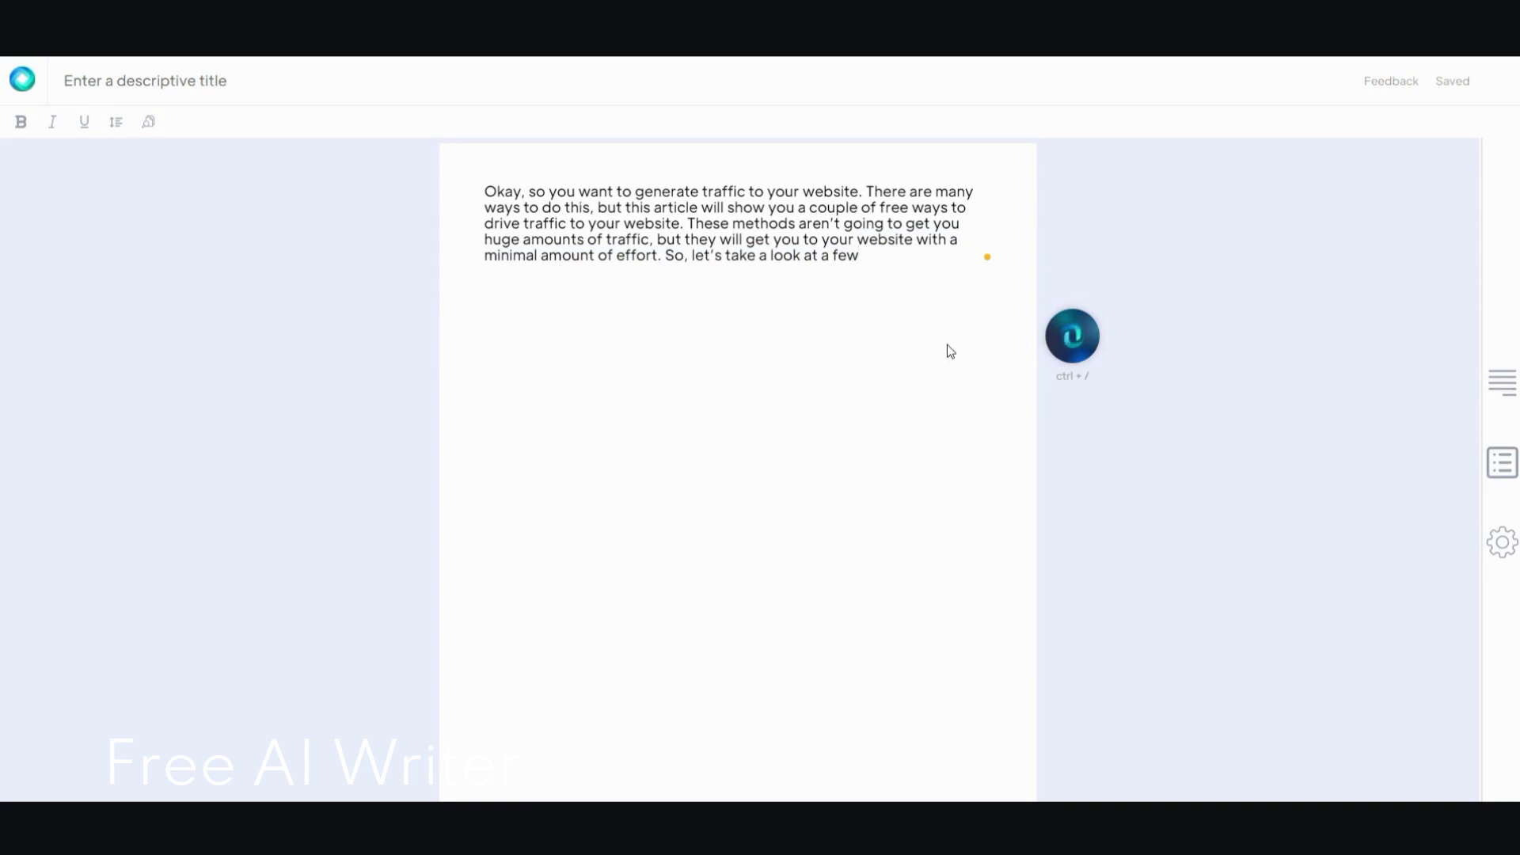
key(ctrl+/)
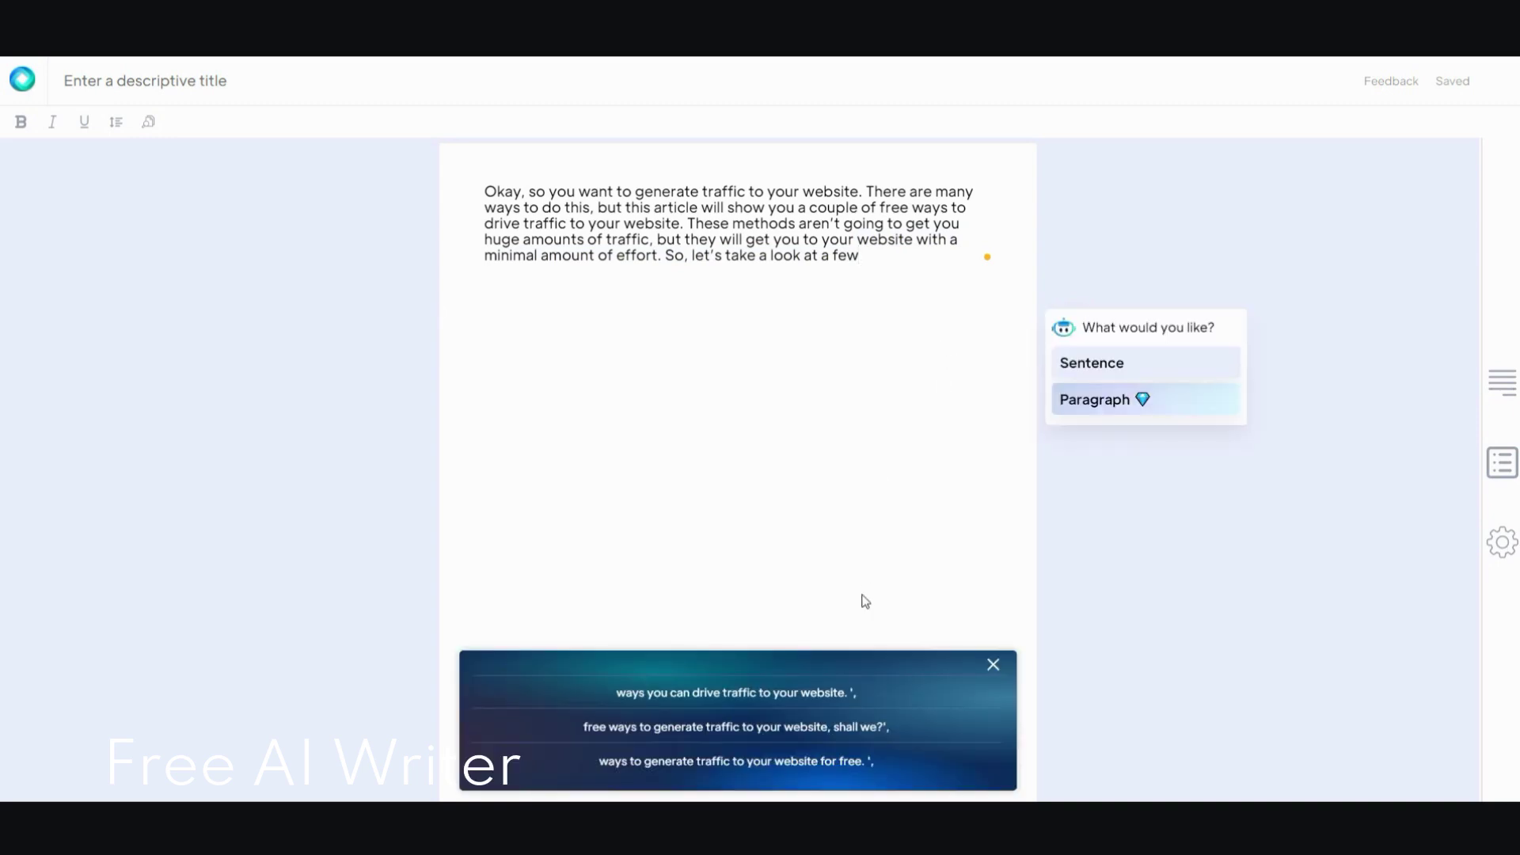
click(826, 701)
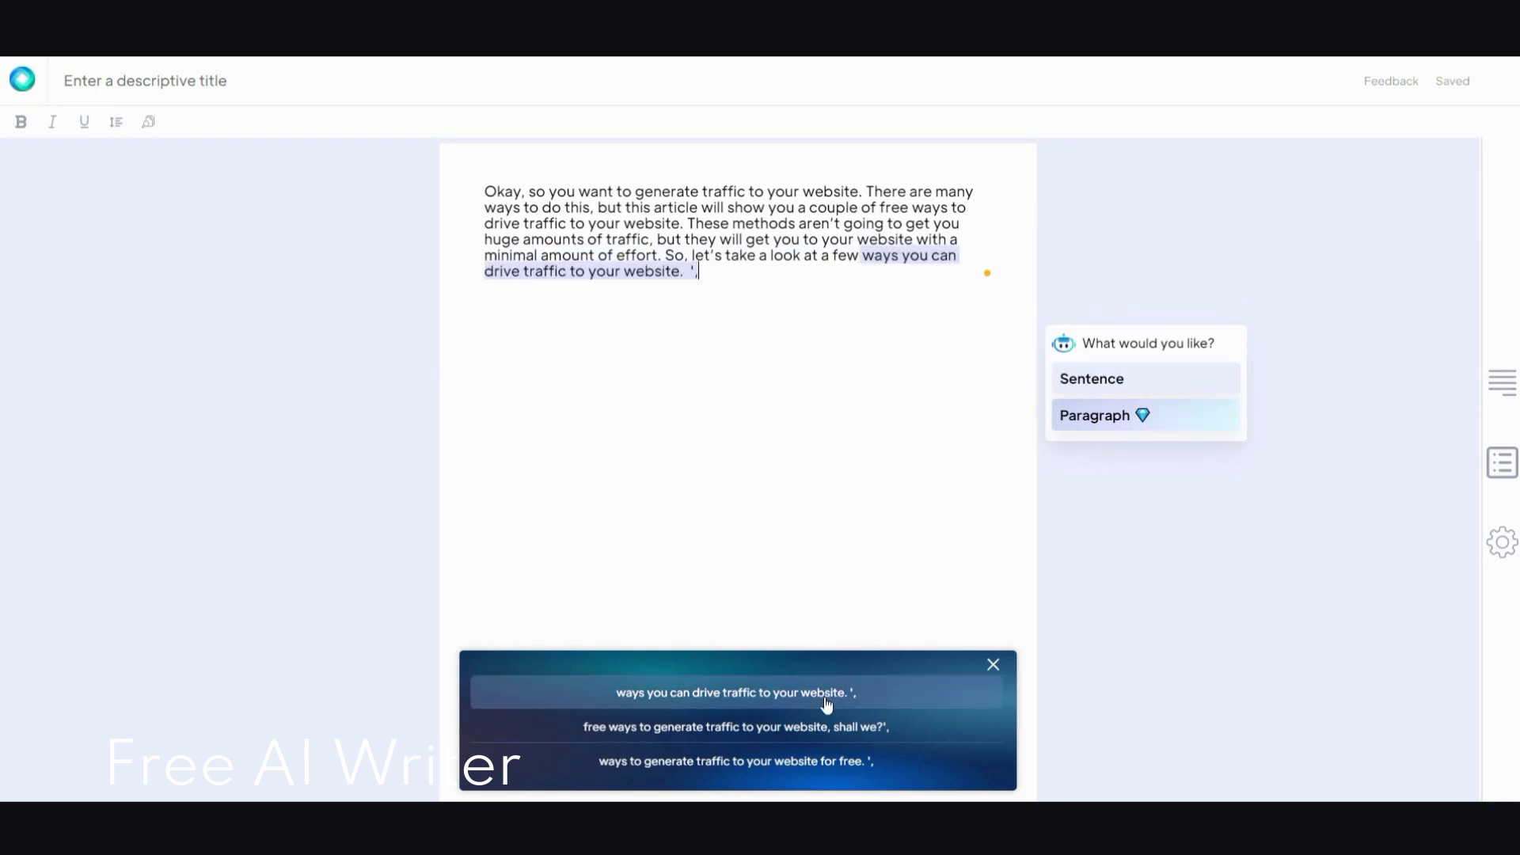
click(825, 701)
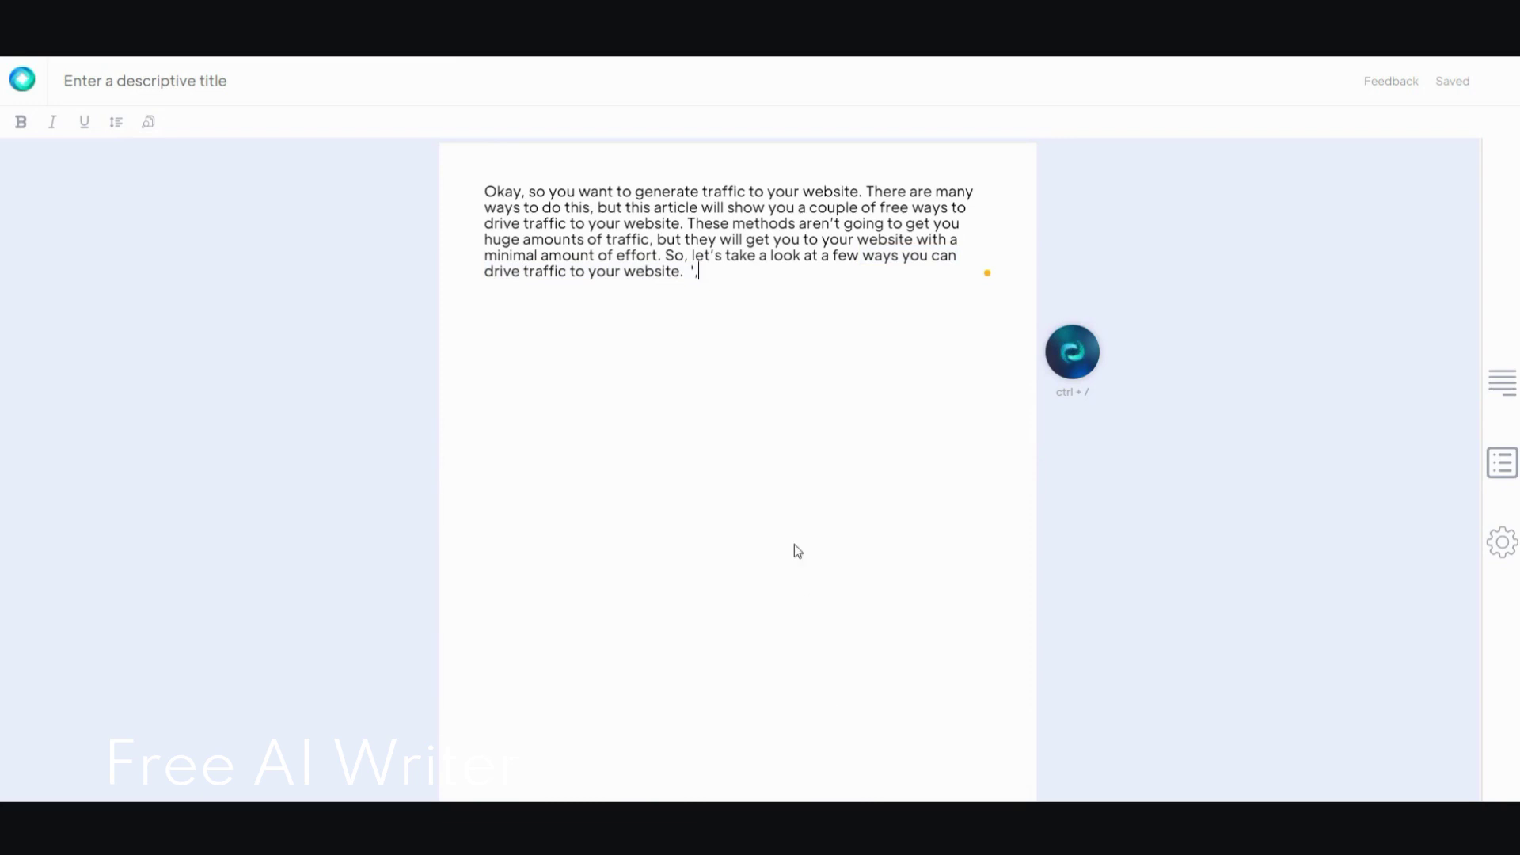
key(ctrl+slash)
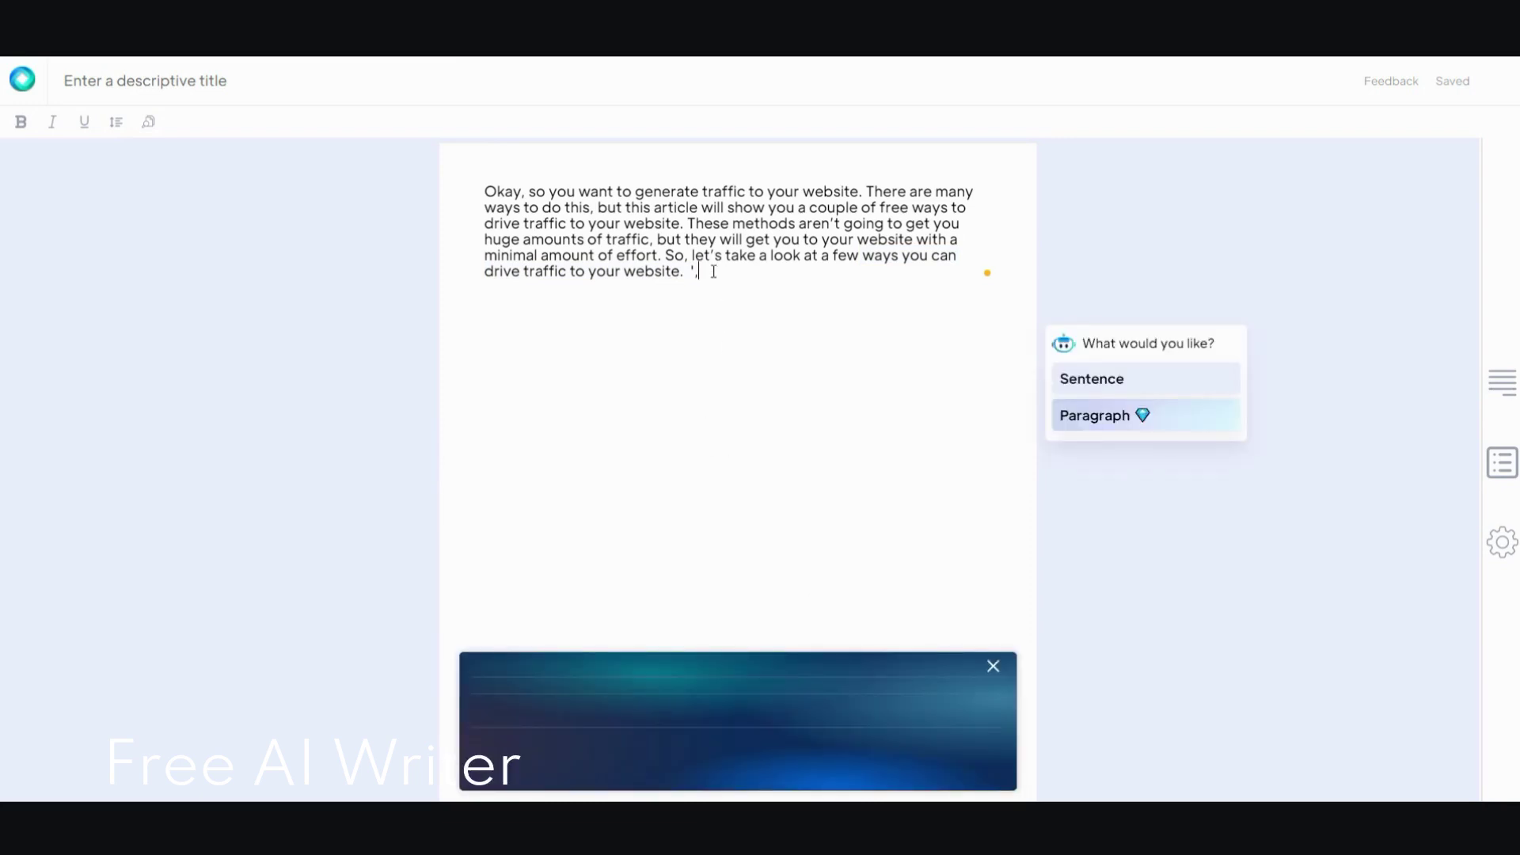
Select the entire traffic paragraph and copy it.
mouse_move(686, 272)
mouse_down()
mouse_move(483, 197)
mouse_move(686, 272)
mouse_up()
click(482, 197)
right_click(650, 248)
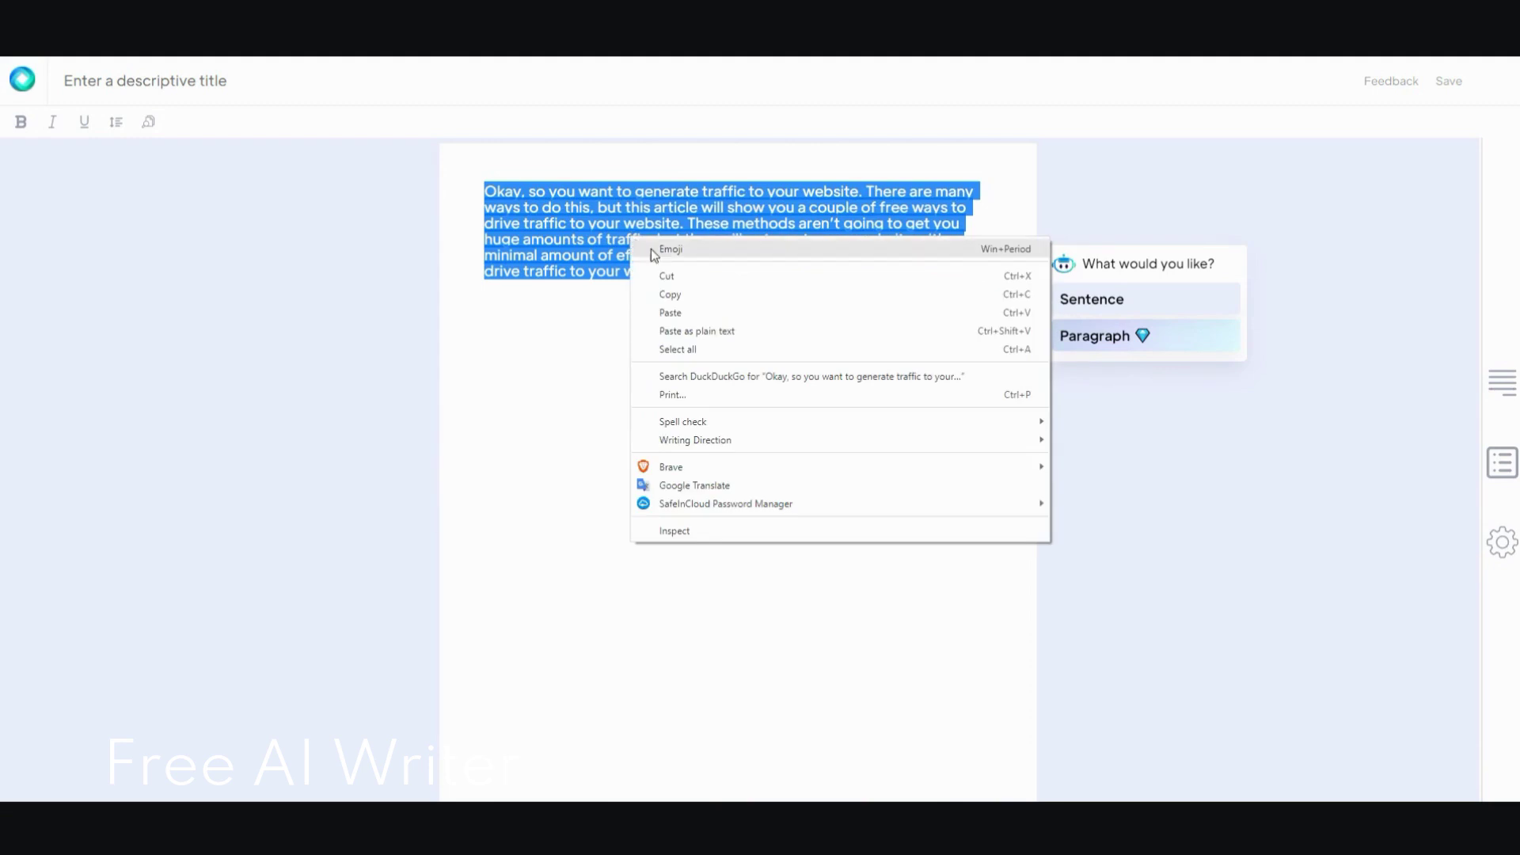
click(688, 294)
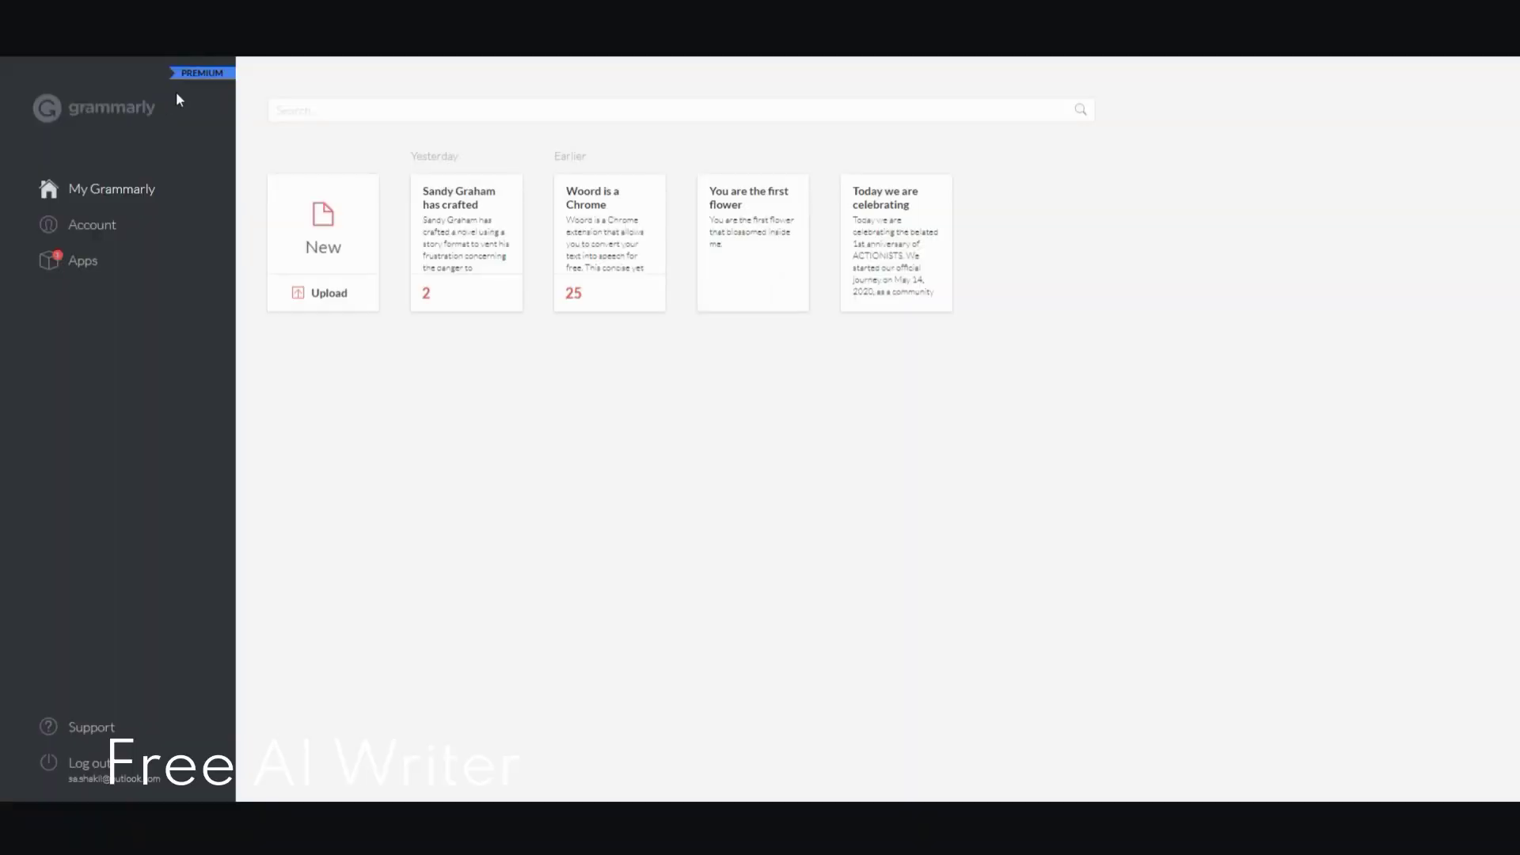
Paste the copied paragraph into a new Grammarly document and dismiss the Set goals dialog.
click(320, 248)
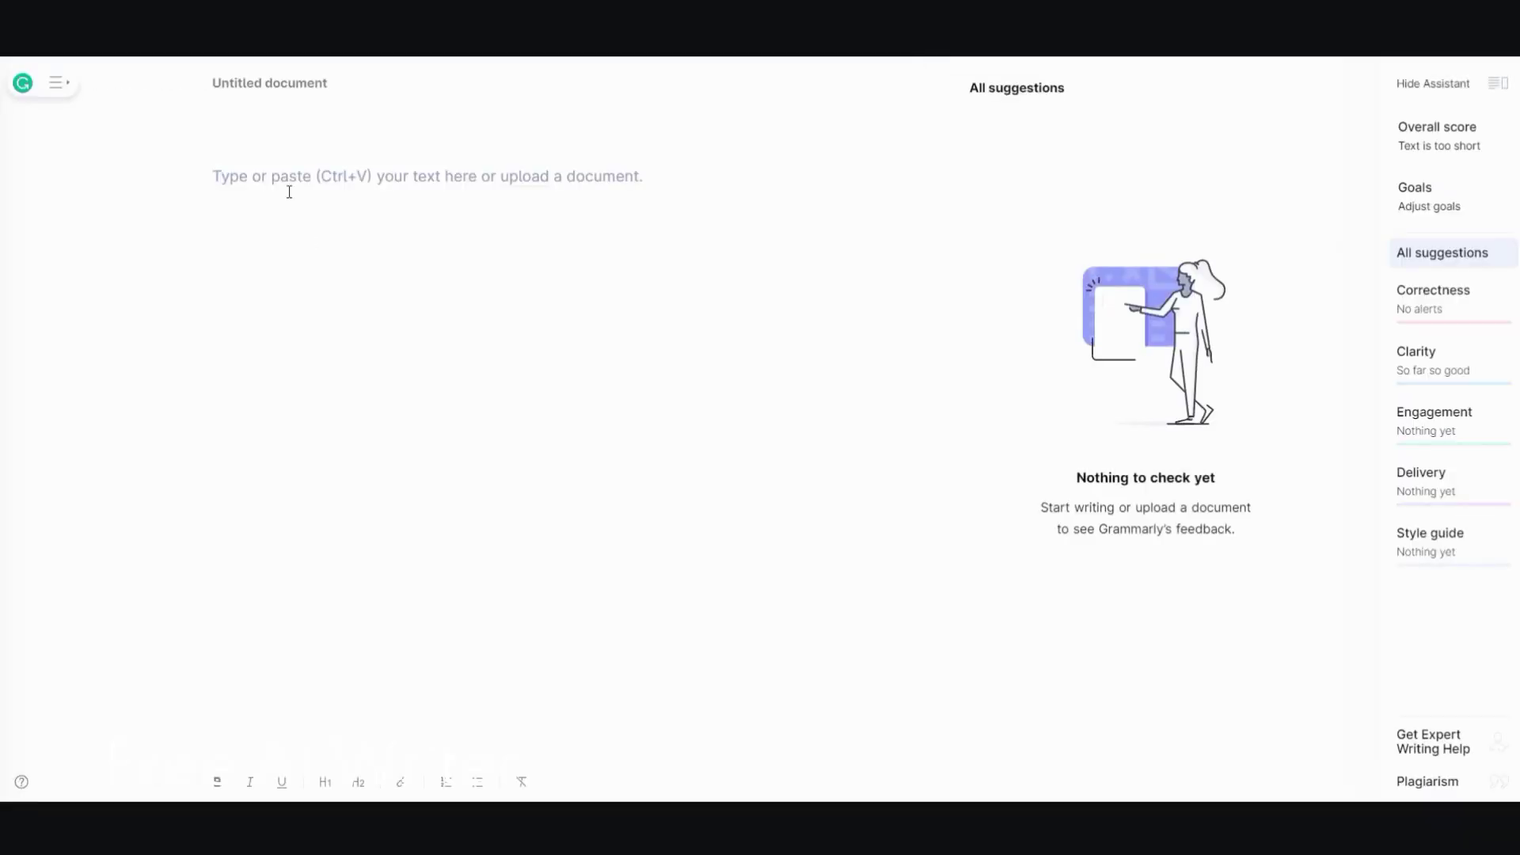
right_click(255, 177)
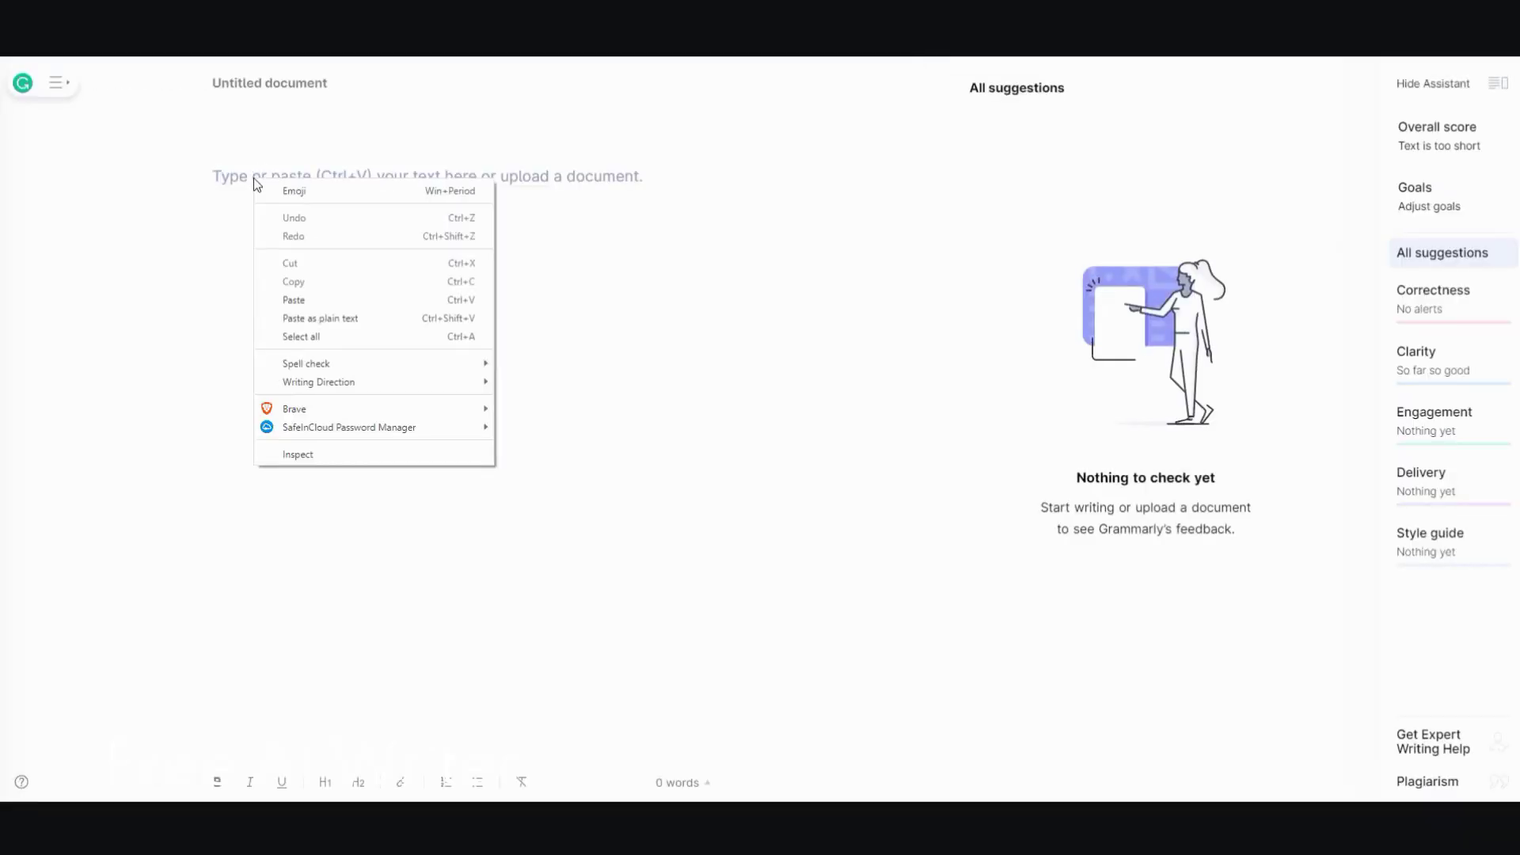
click(339, 298)
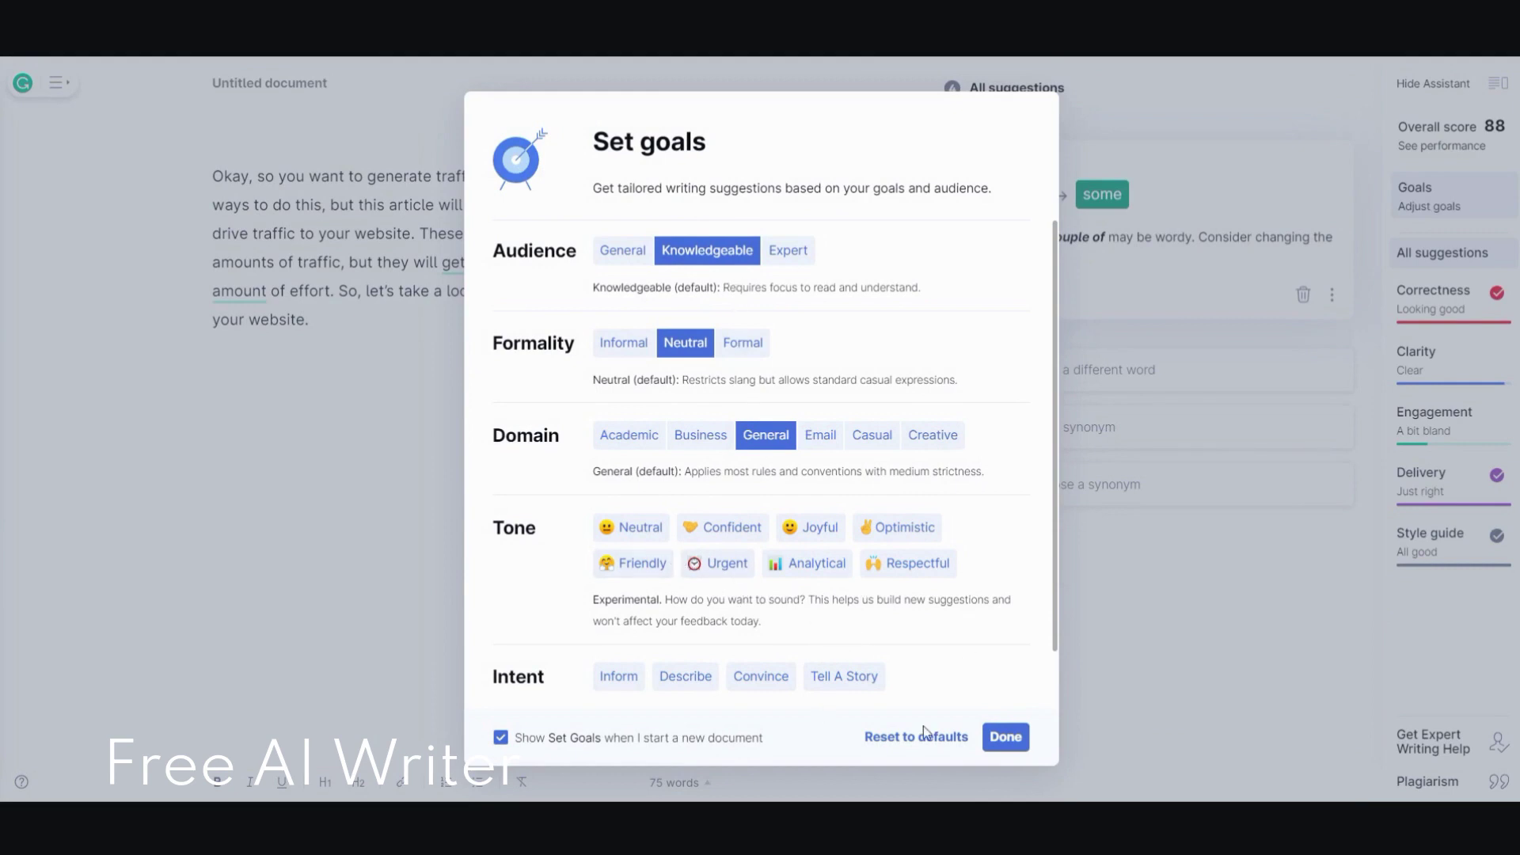
click(1000, 739)
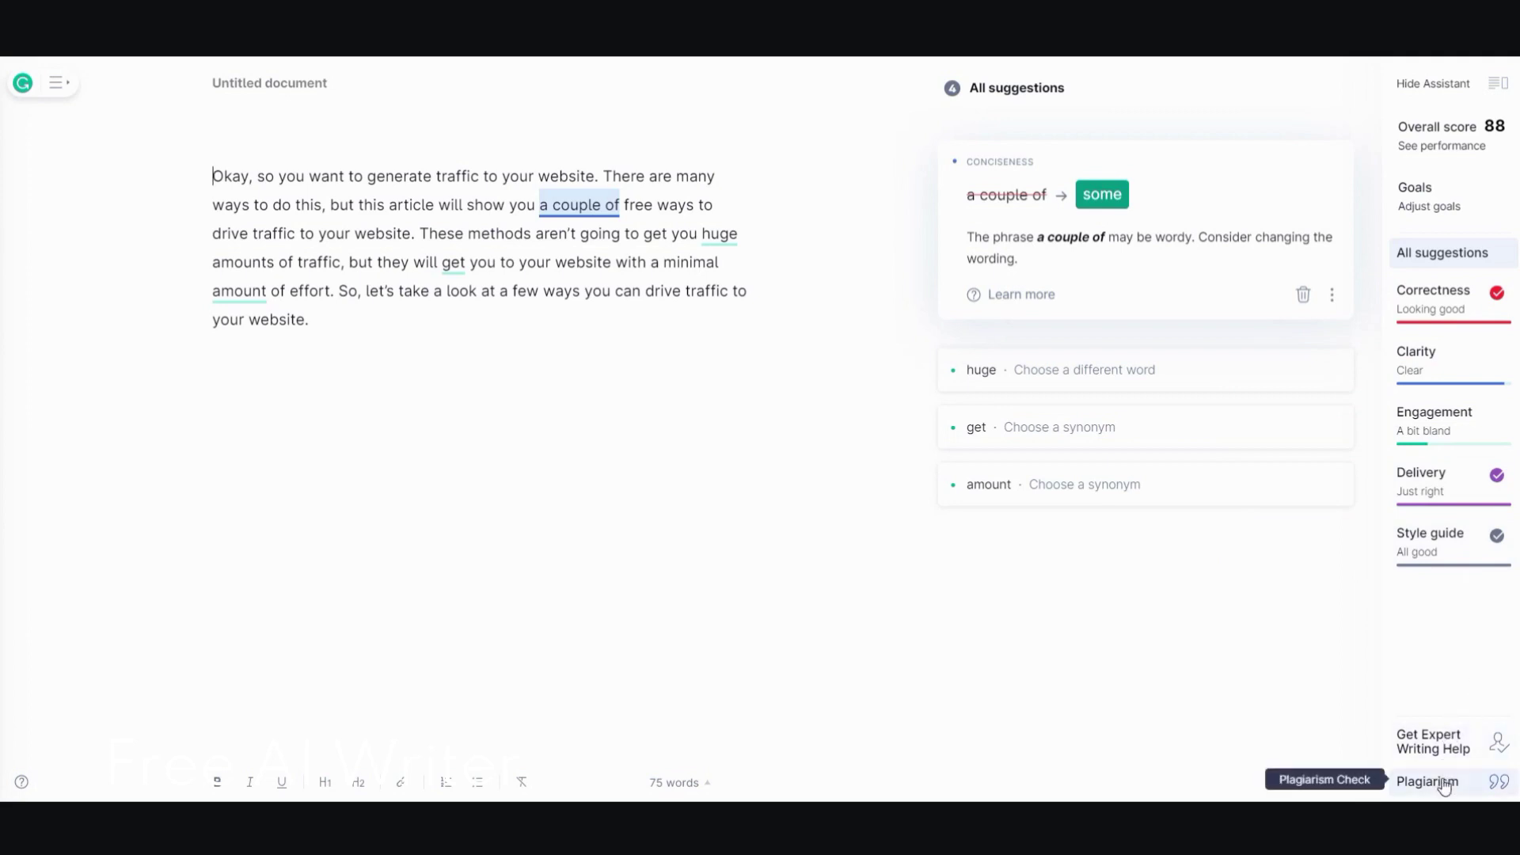
Run Grammarly's plagiarism check (11% match with one source), then go to the Watson Text to Speech demo.
click(1443, 786)
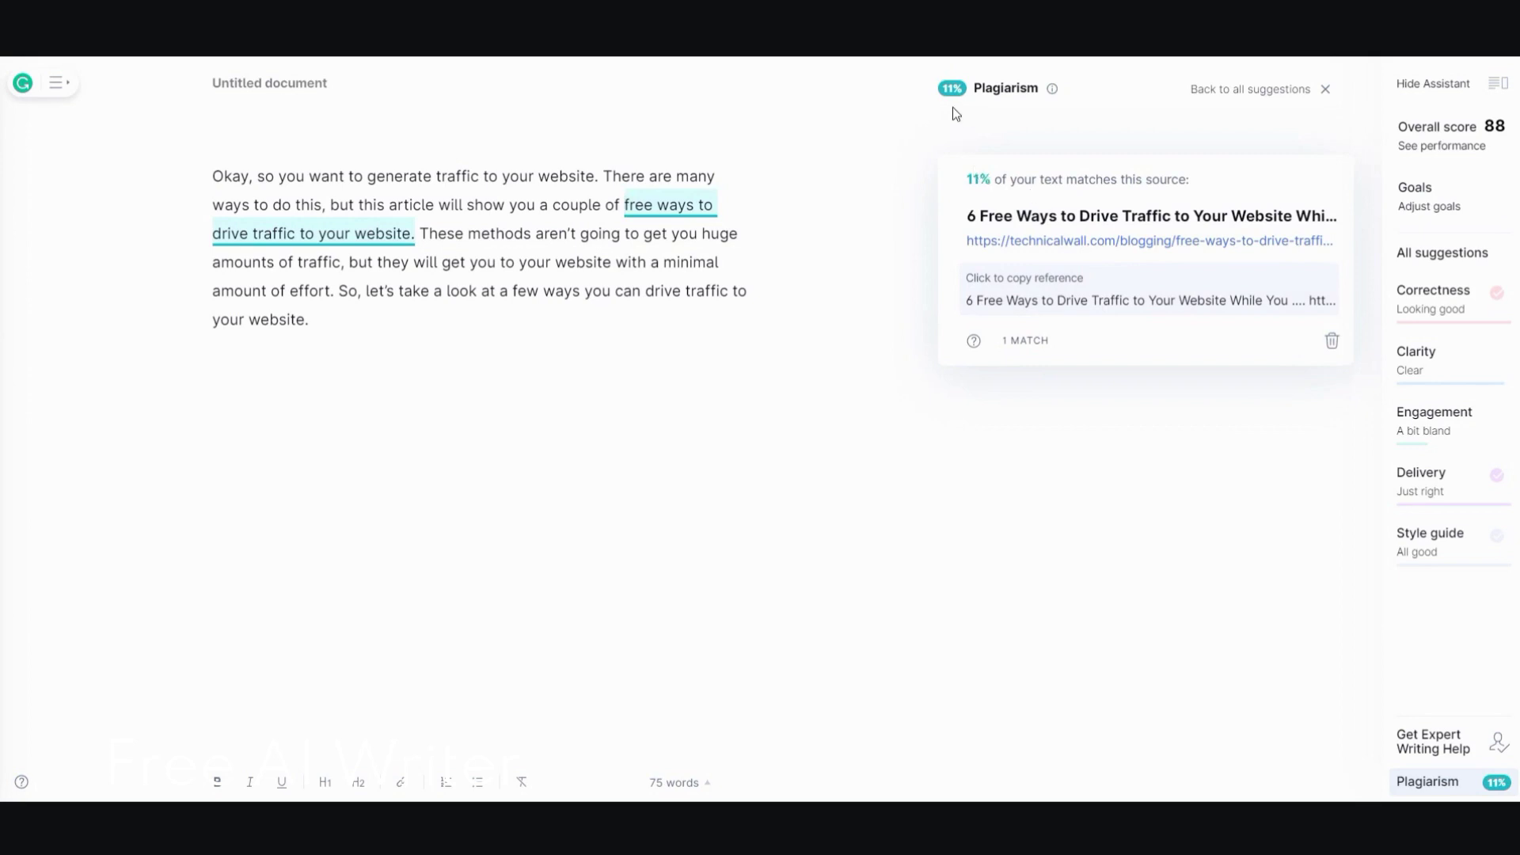
click(600, 329)
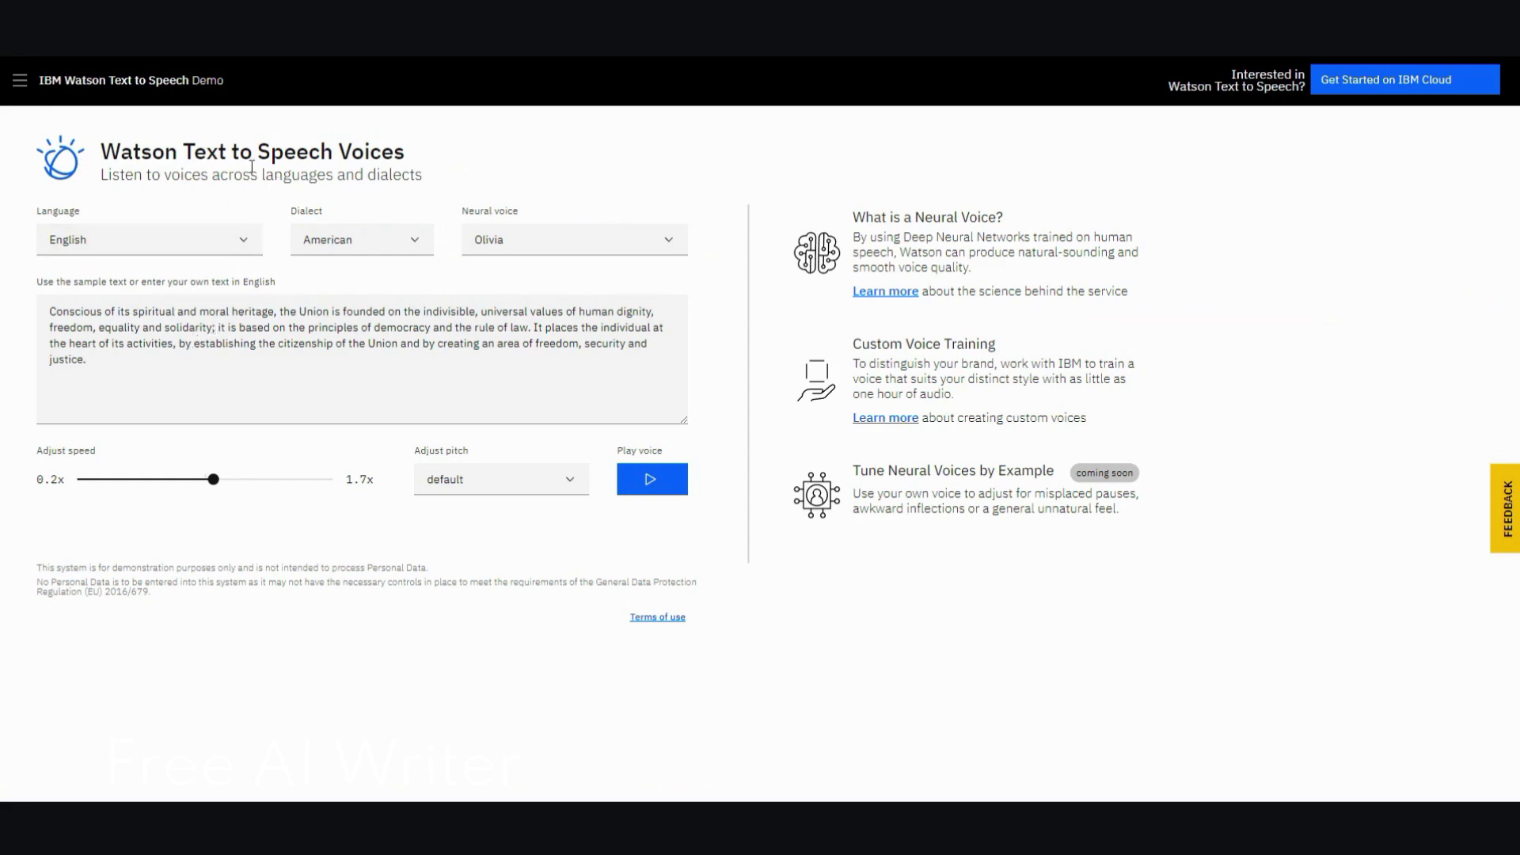
Replace Watson's sample text with the traffic paragraph and play it in the Lisa neural voice.
click(206, 337)
key(ctrl+a)
key(ctrl+v)
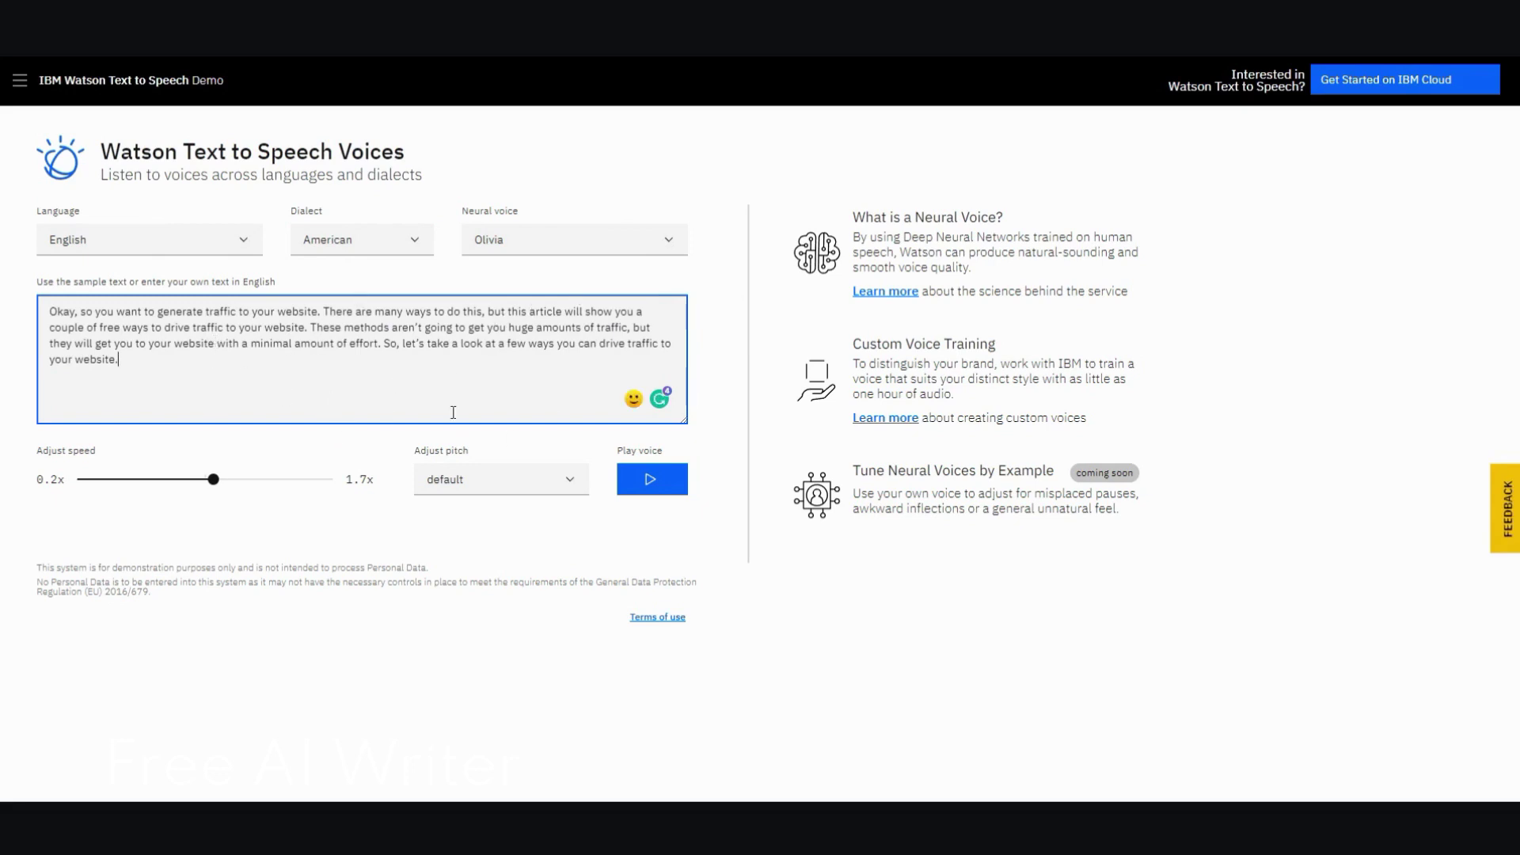
click(649, 248)
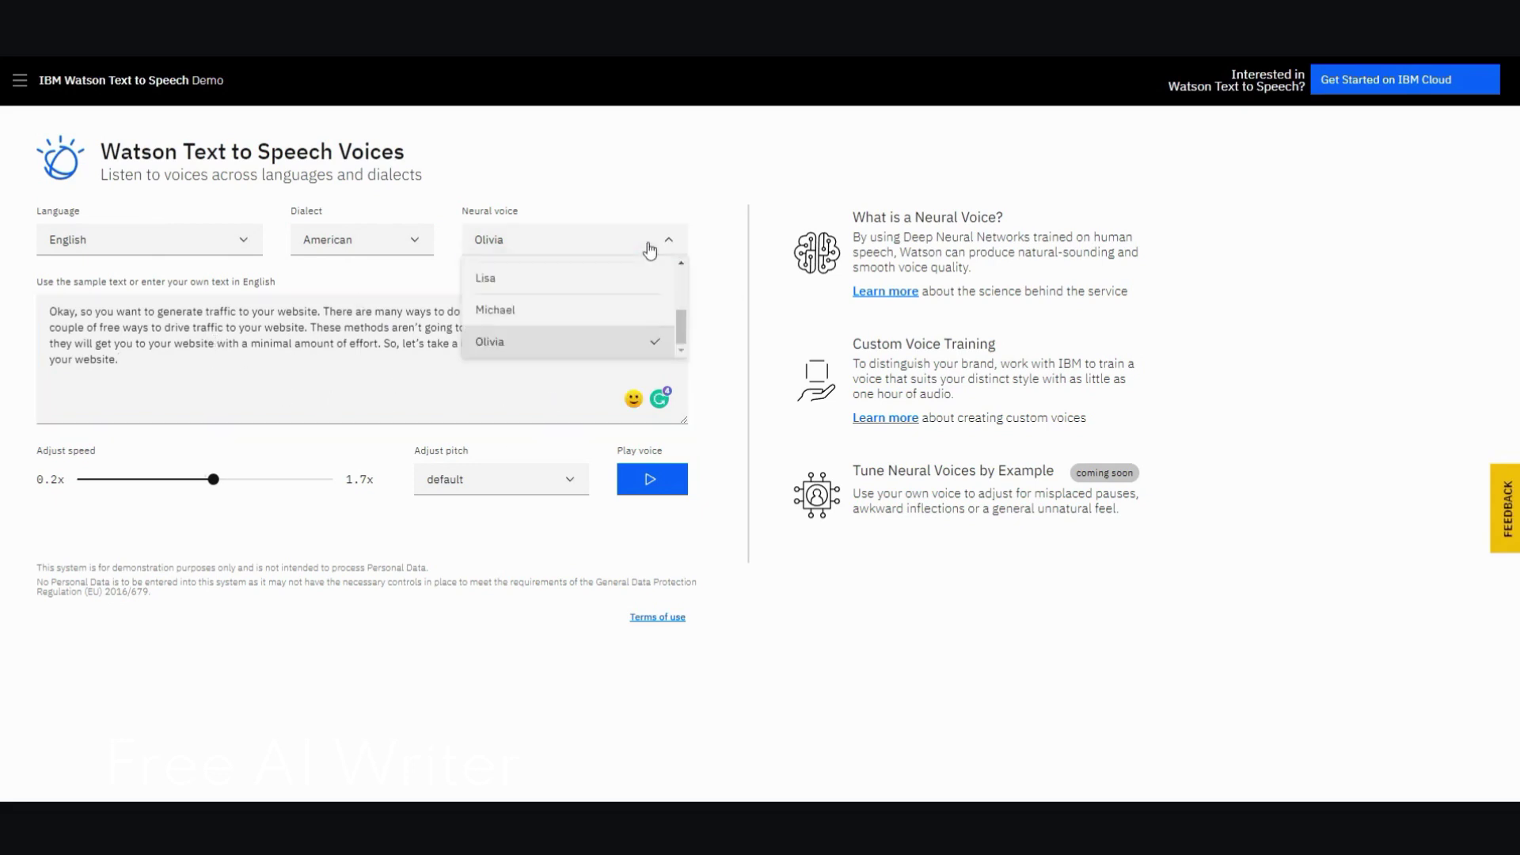
click(567, 291)
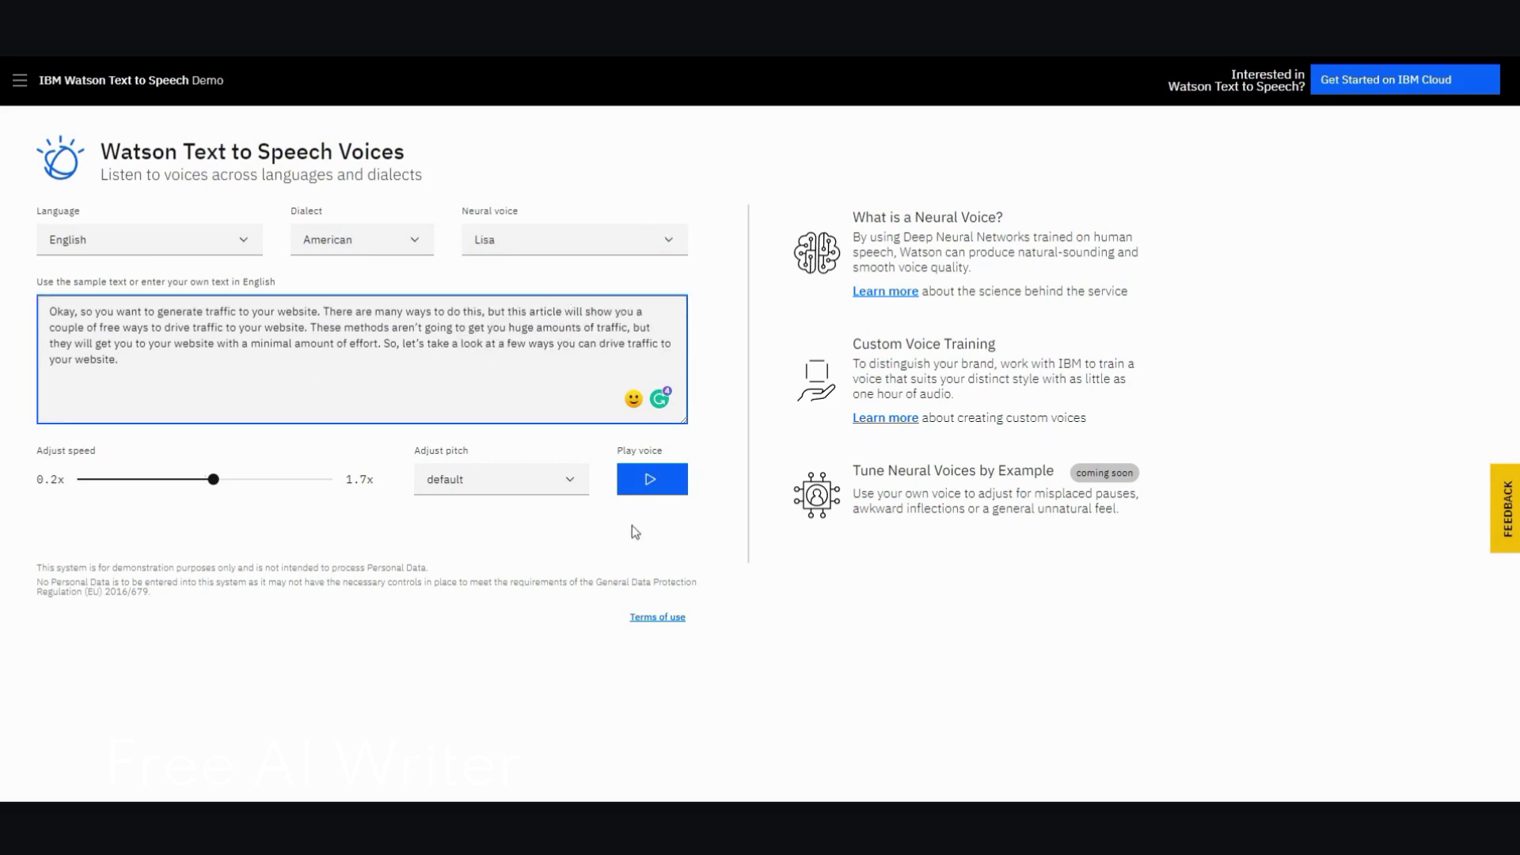
click(654, 484)
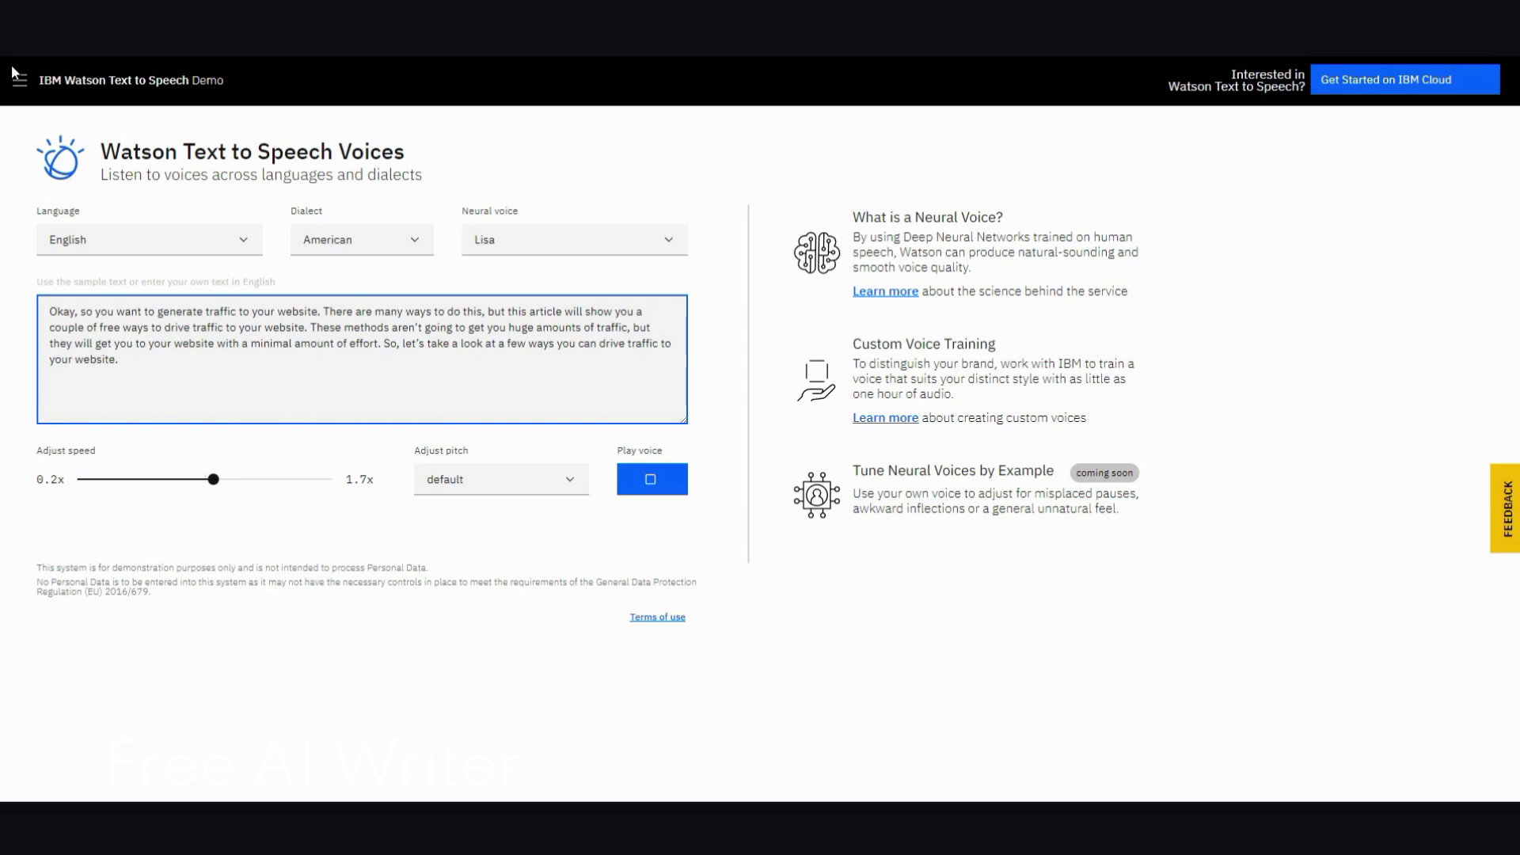
Stop the Lisa voice playback of the traffic paragraph.
click(641, 490)
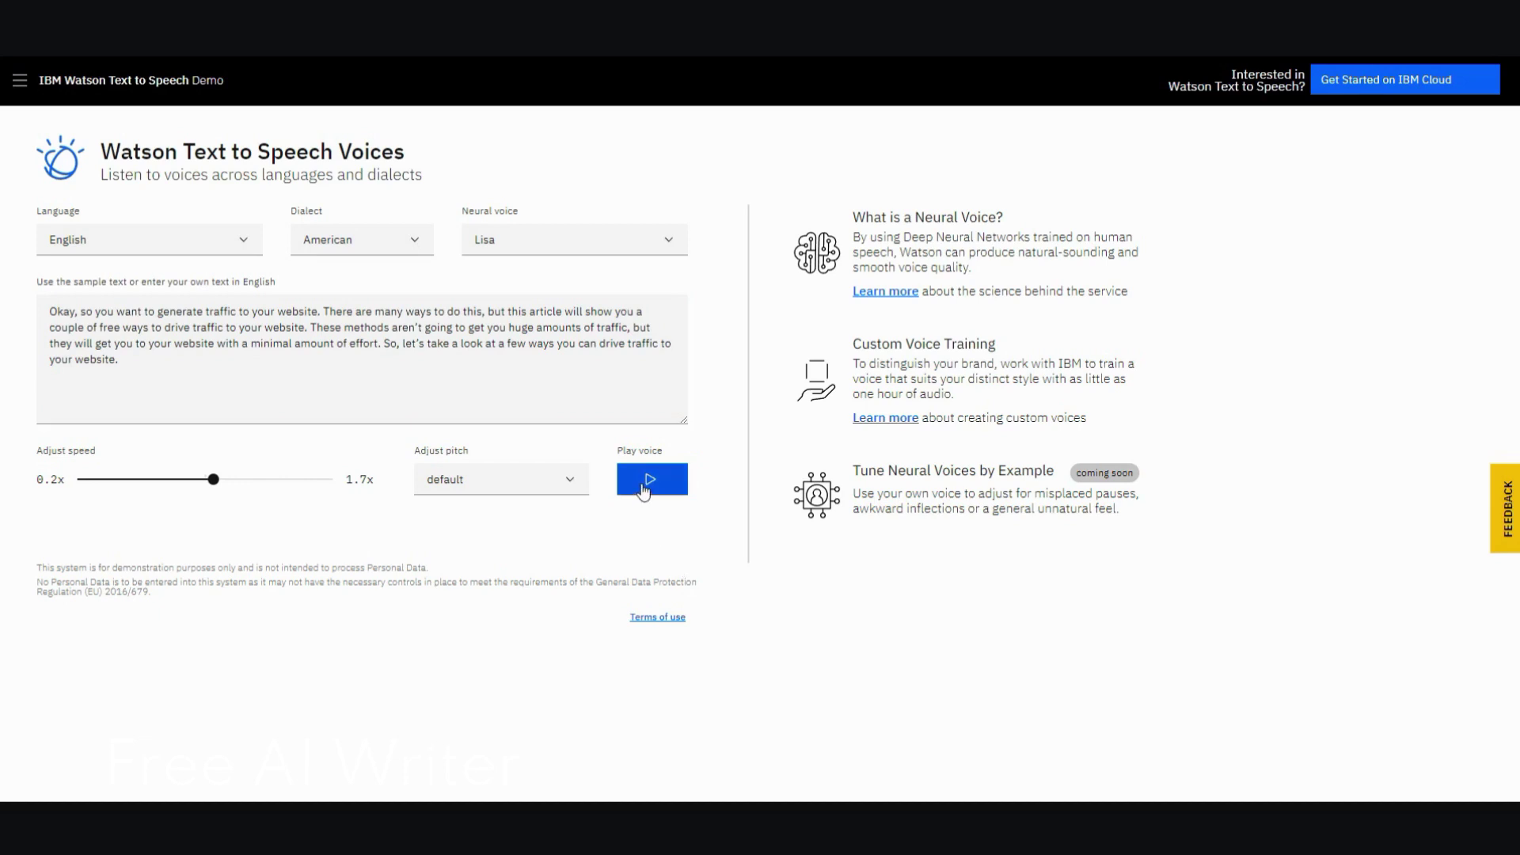